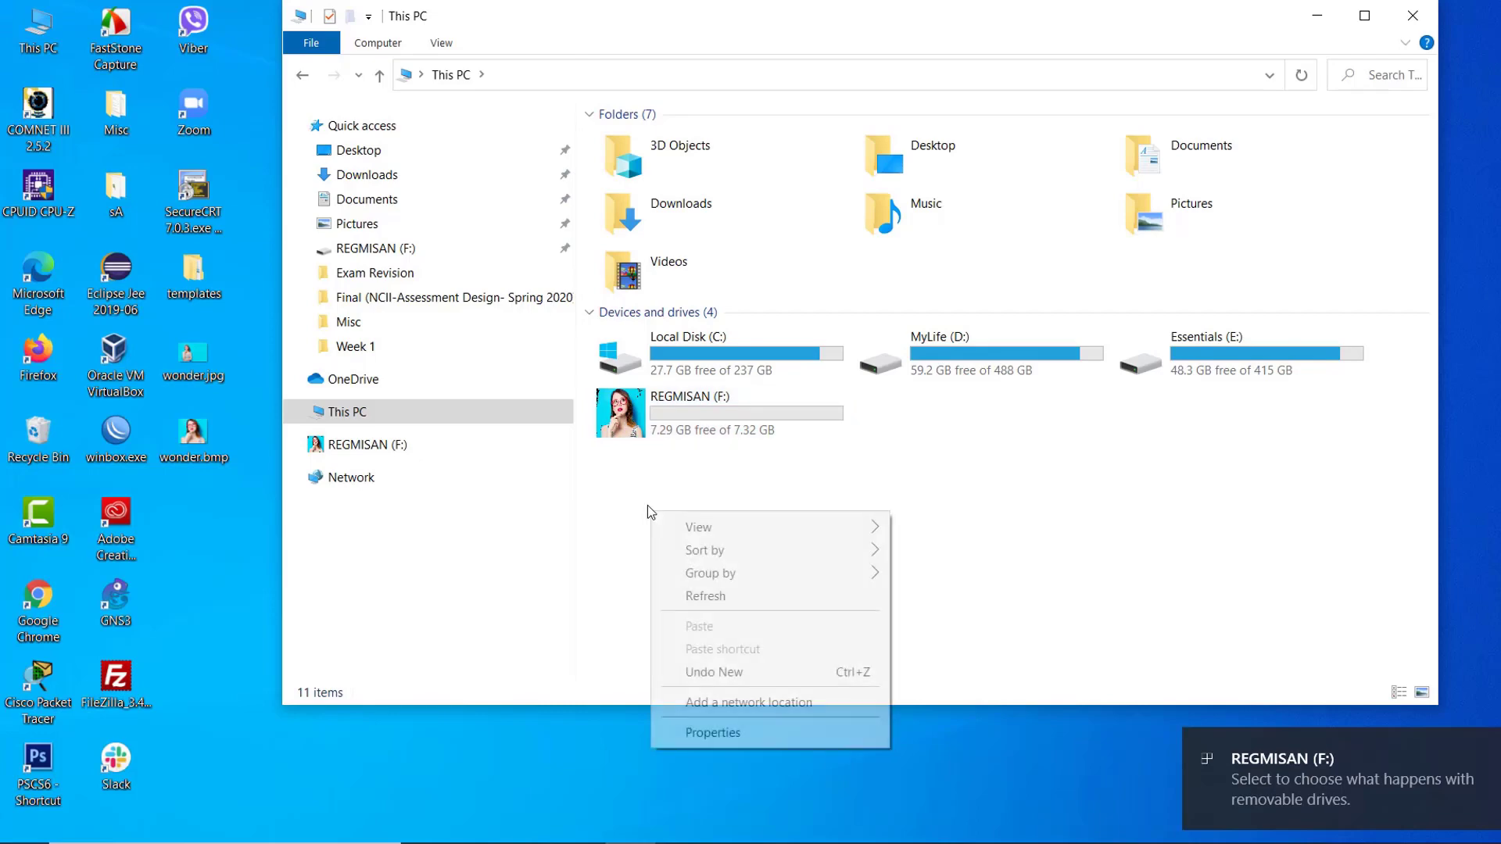
# Step: Open This PC, select the F: drive, and restore the window to a smaller size so the desktop files stay reachable
pyautogui.click(692, 597)
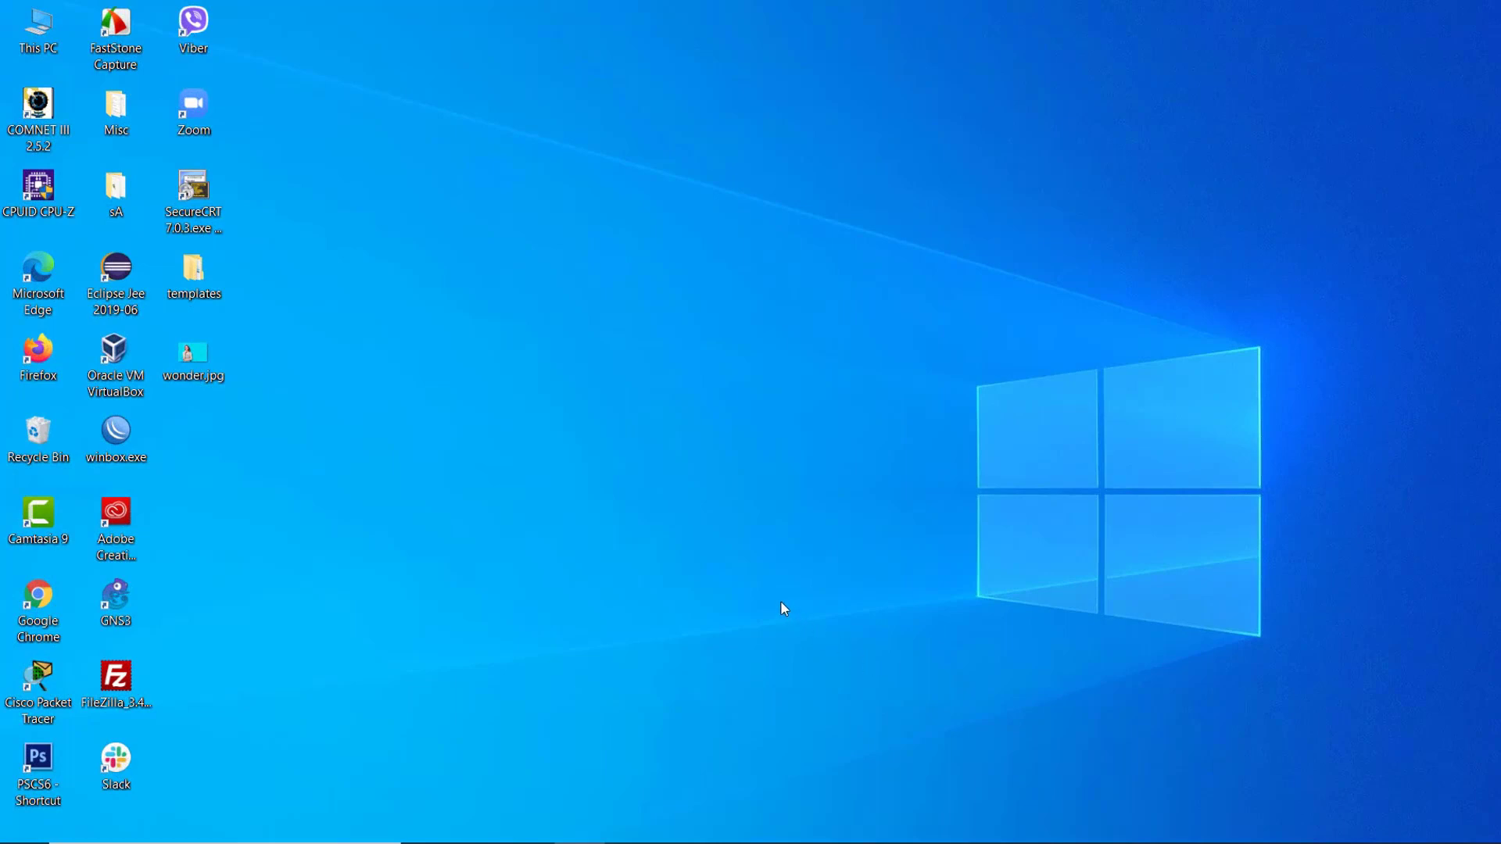
pyautogui.press('super+e')
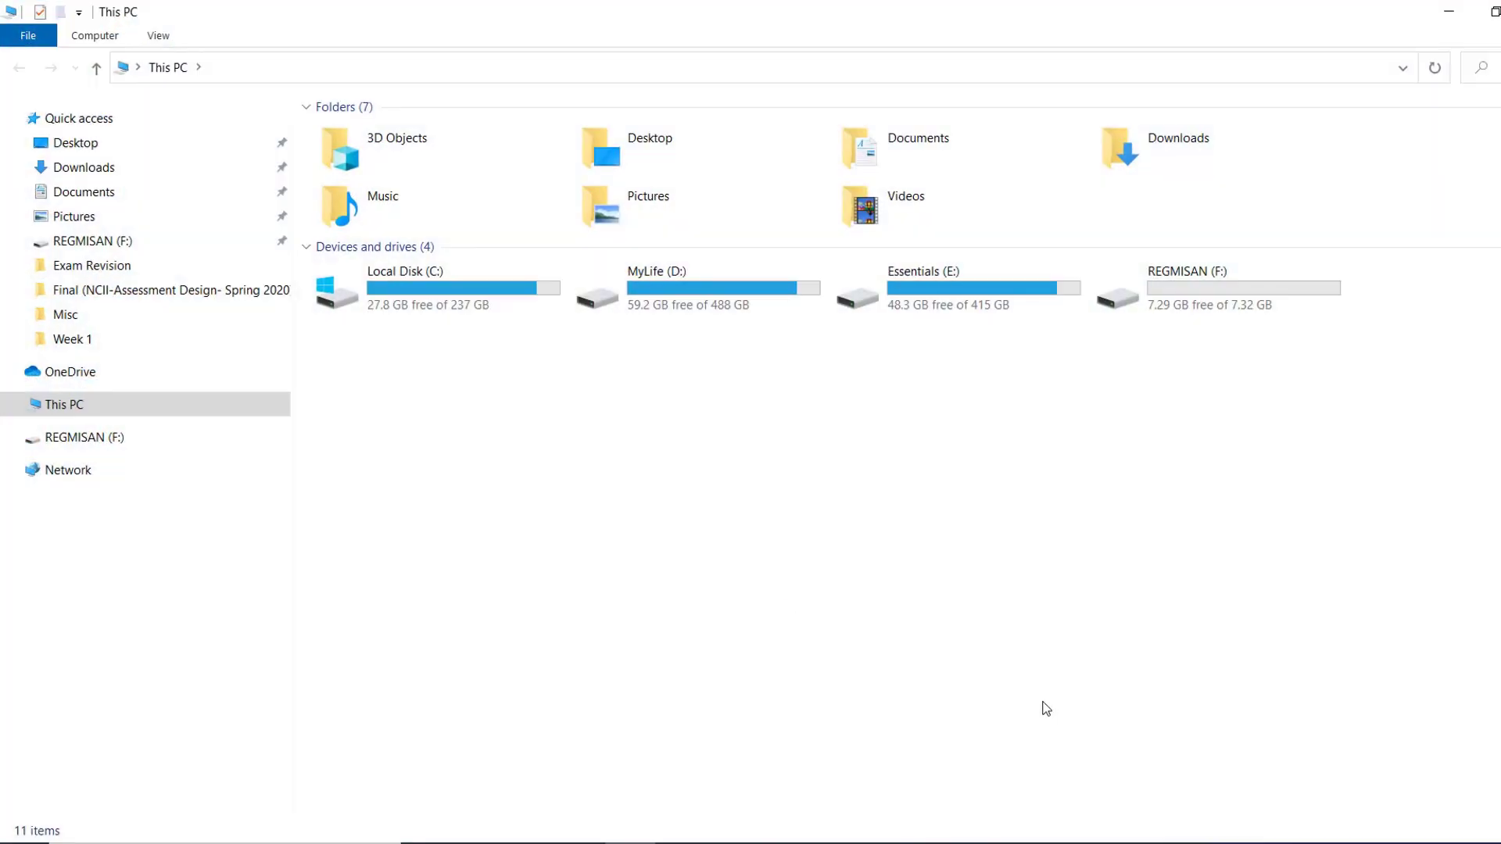
pyautogui.click(1223, 291)
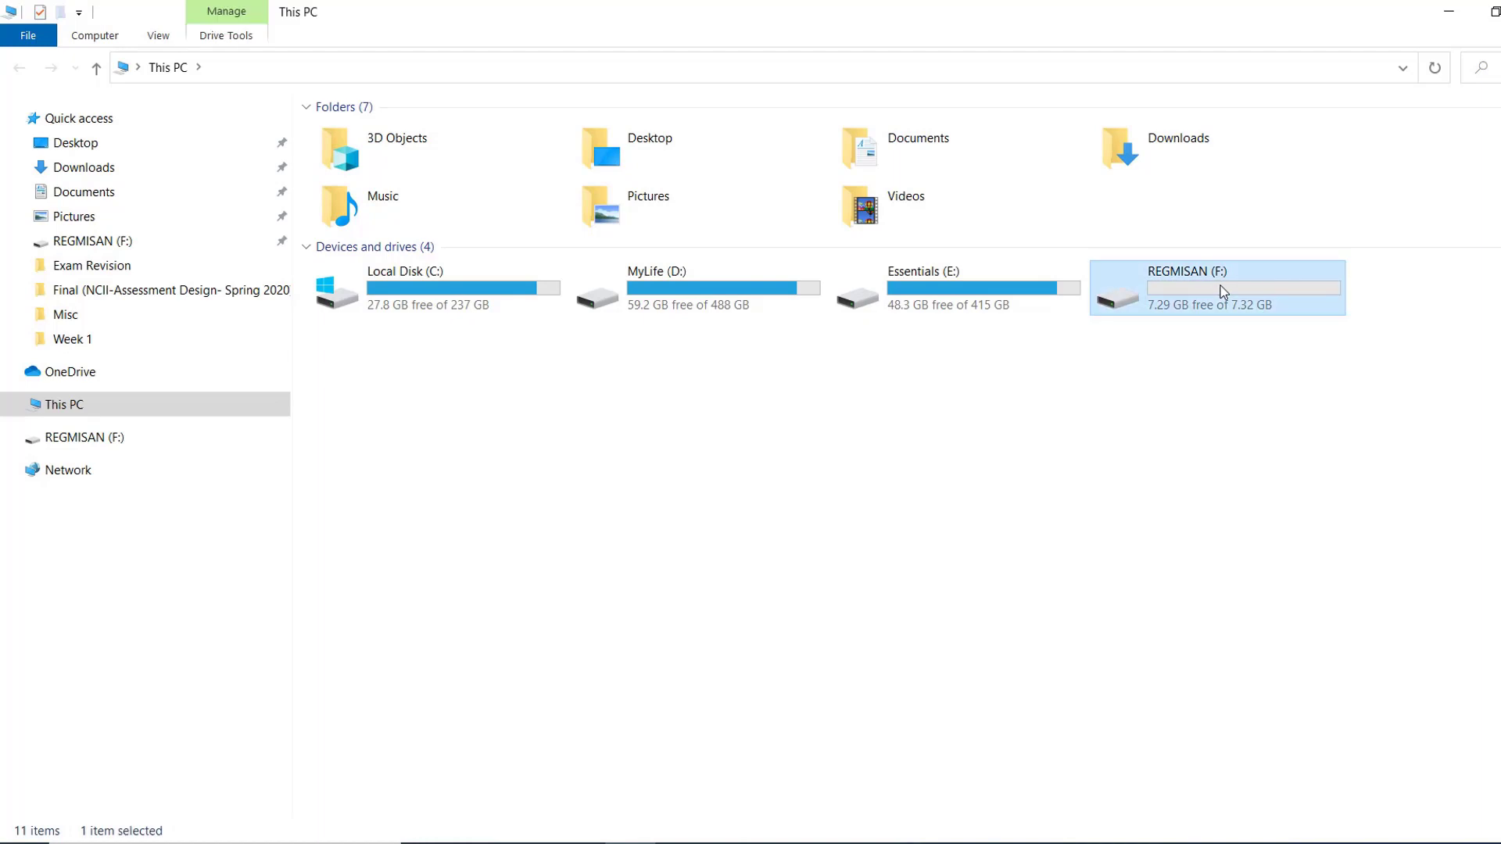
pyautogui.doubleClick(764, 19)
pyautogui.moveTo(700, 153); pyautogui.dragTo(697, 25)
# Step: Open wonder.jpg from the desktop and reopen it from Photos in Paint
pyautogui.doubleClick(195, 358)
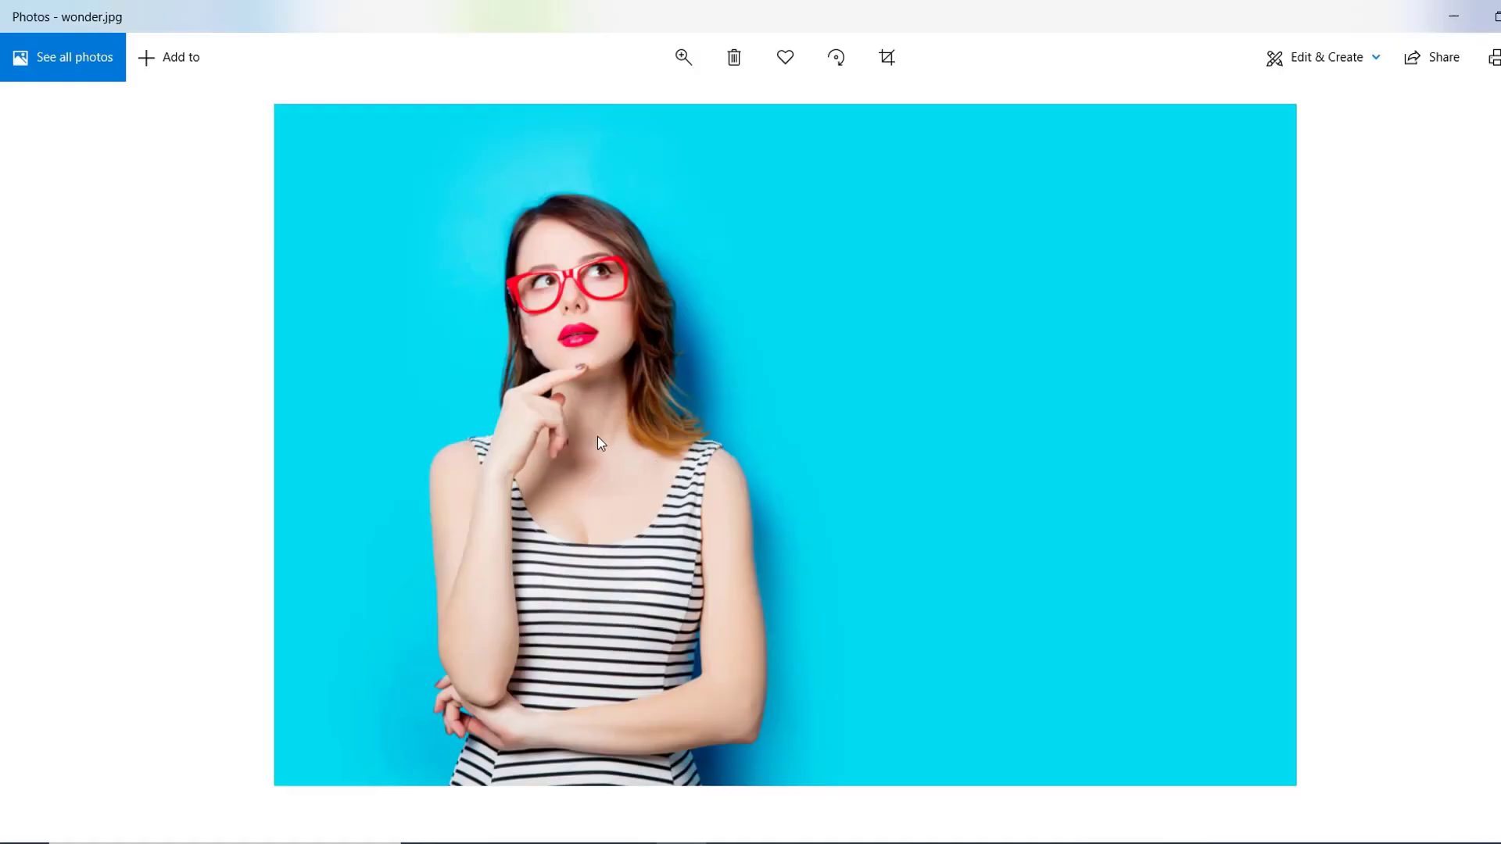
pyautogui.rightClick(730, 220)
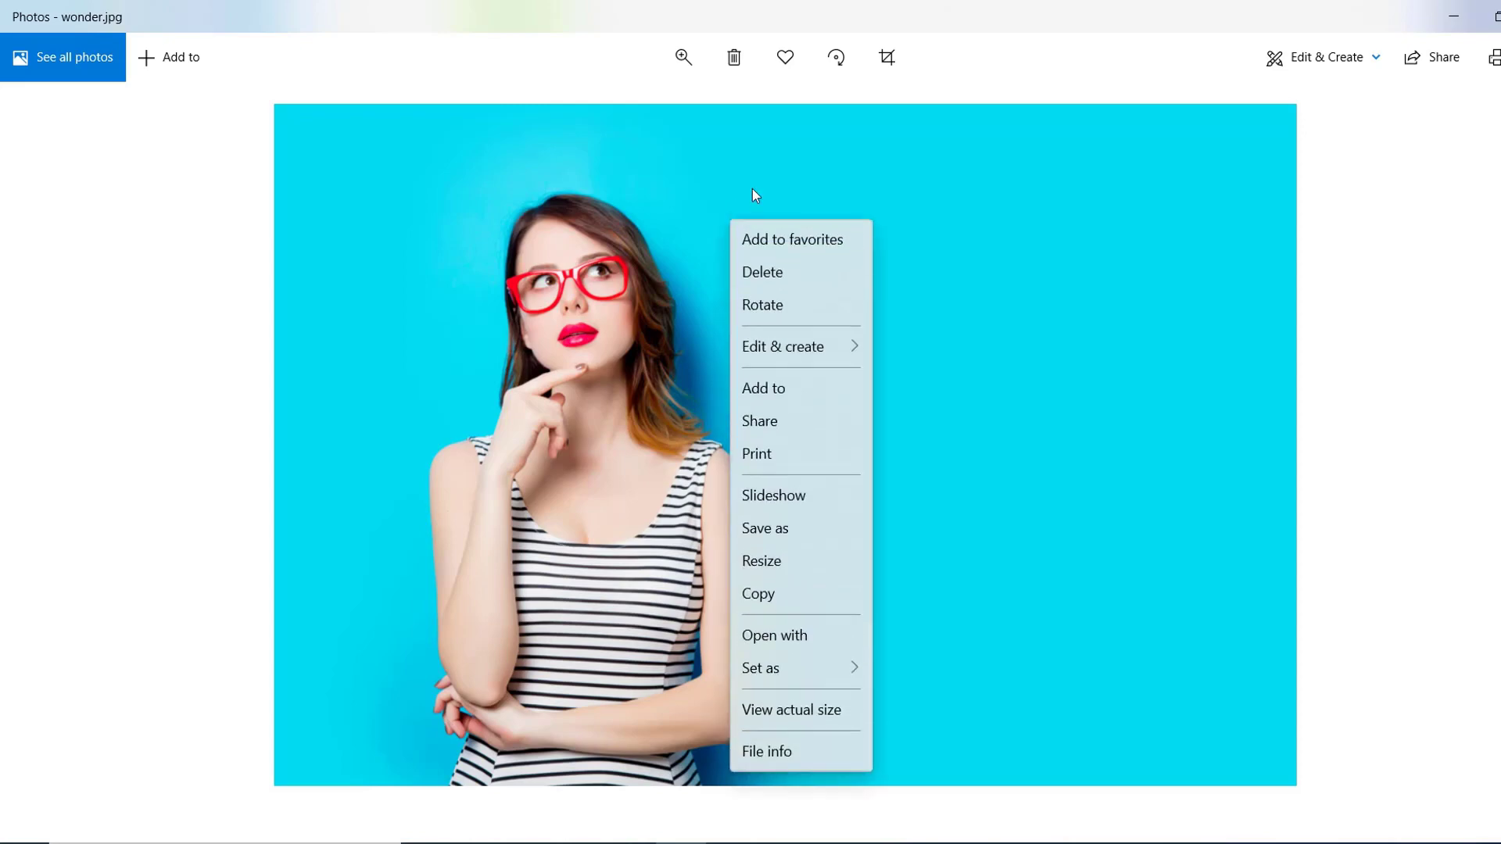
pyautogui.click(825, 634)
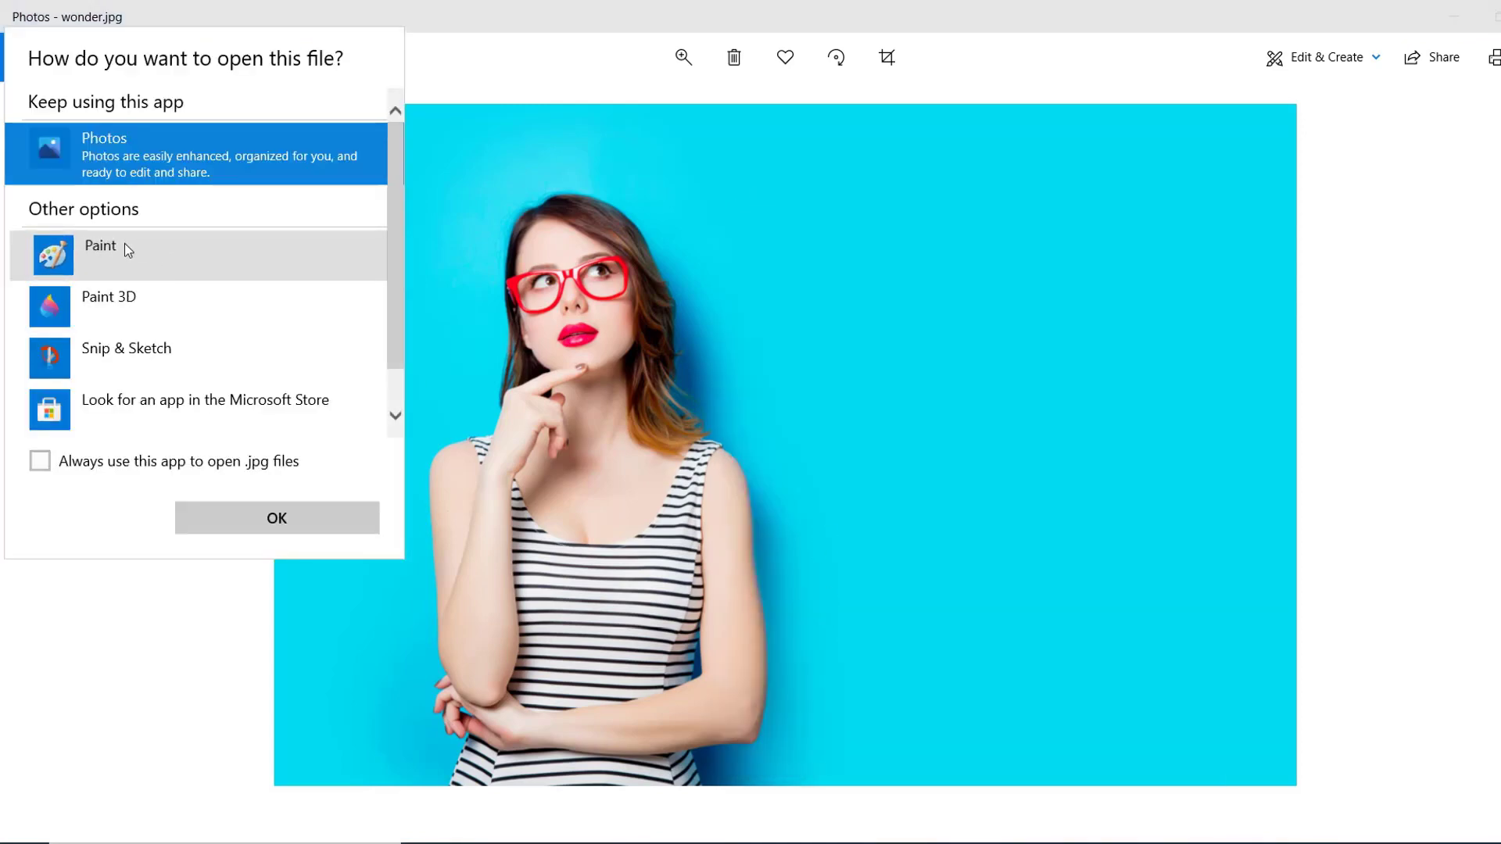
pyautogui.click(101, 249)
pyautogui.click(277, 517)
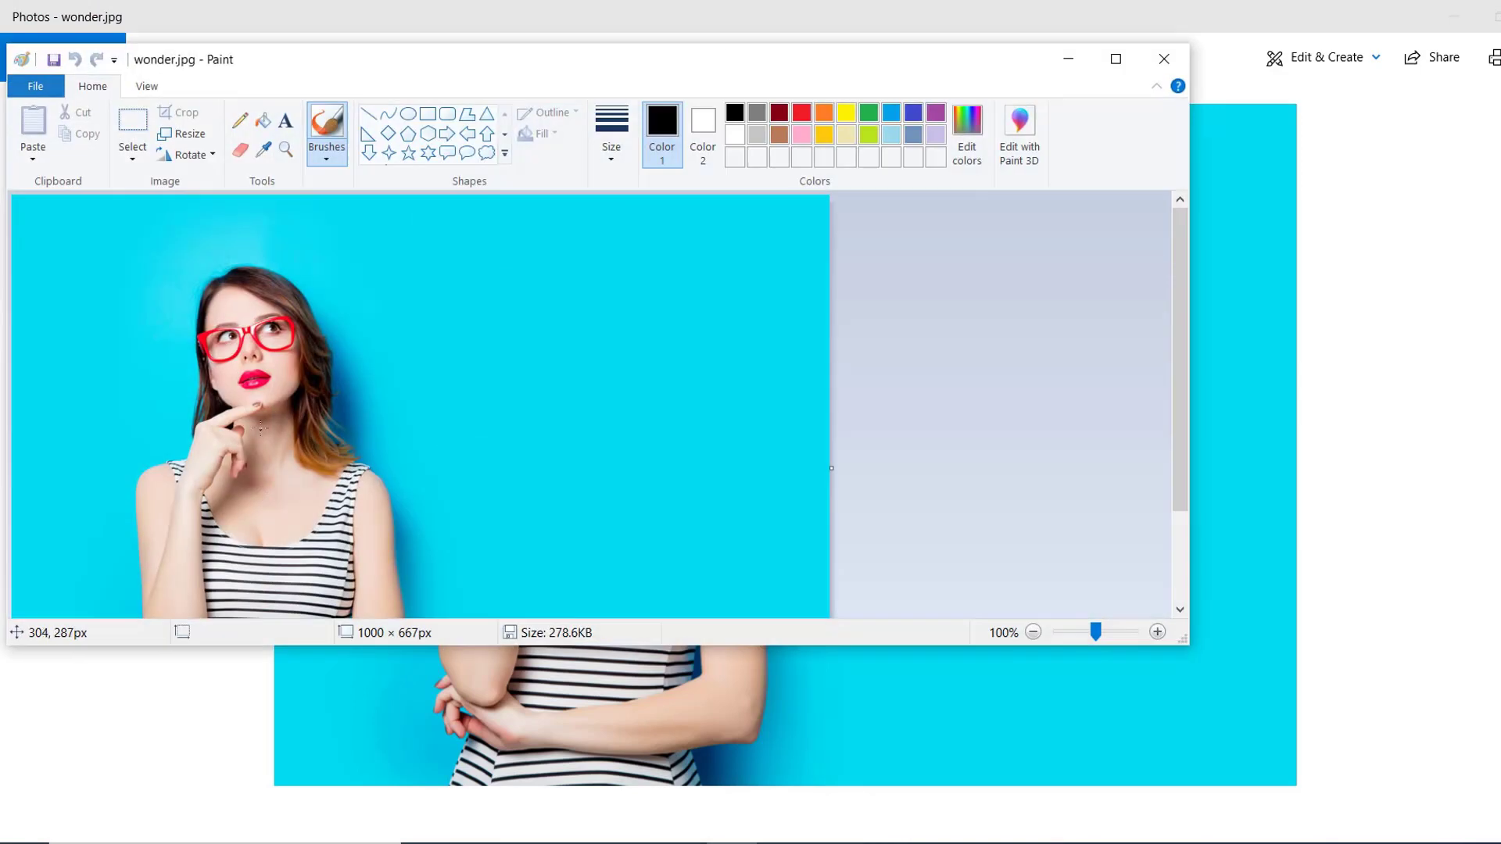
# Step: Crop the picture to a rectangular selection of about 372 × 325 px around the woman's head and shoulders
pyautogui.click(138, 161)
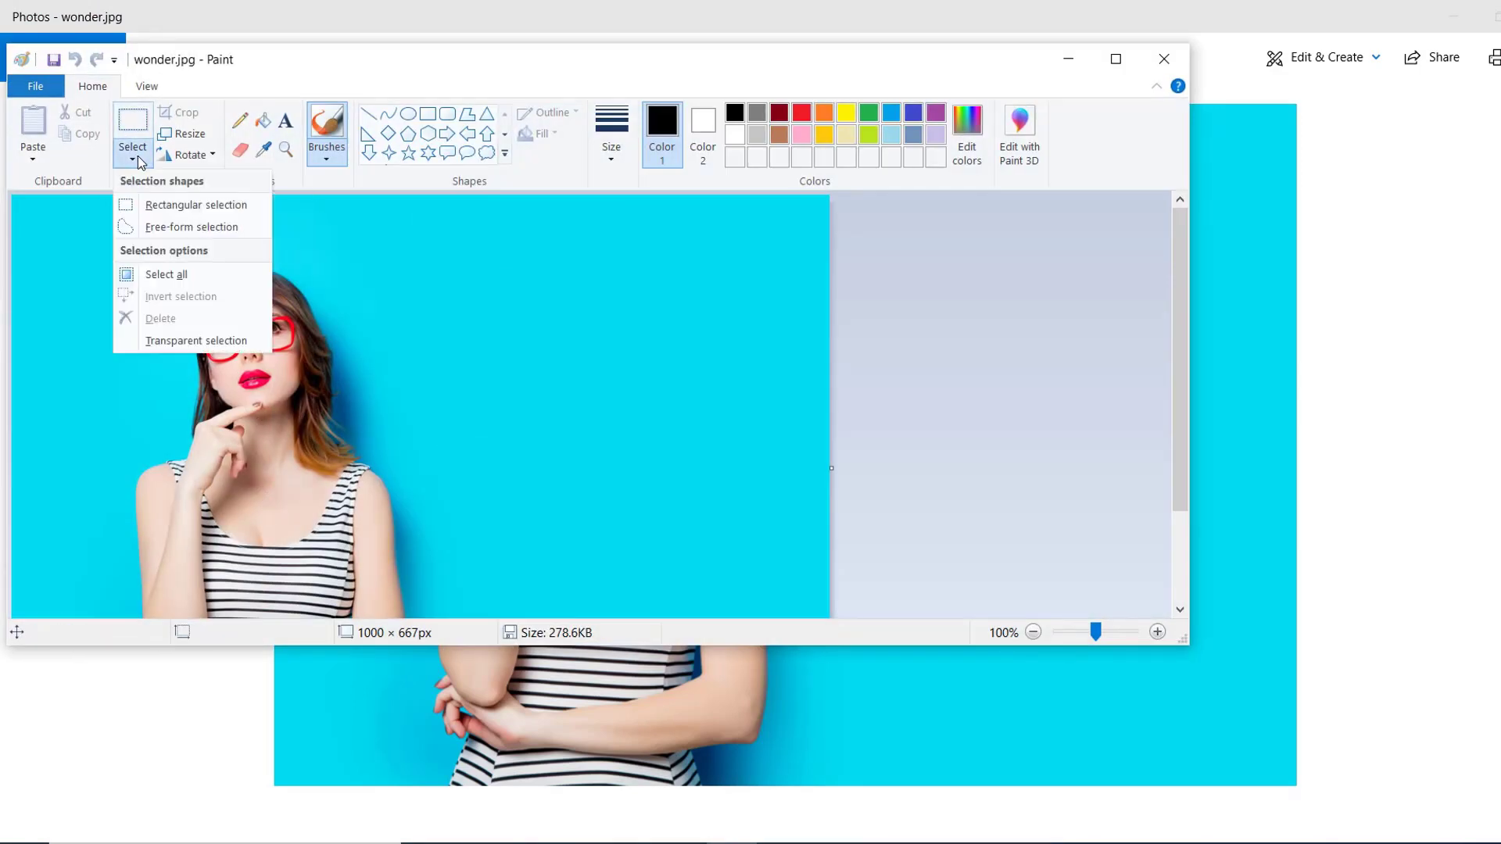
pyautogui.click(153, 205)
pyautogui.moveTo(111, 265); pyautogui.dragTo(412, 531)
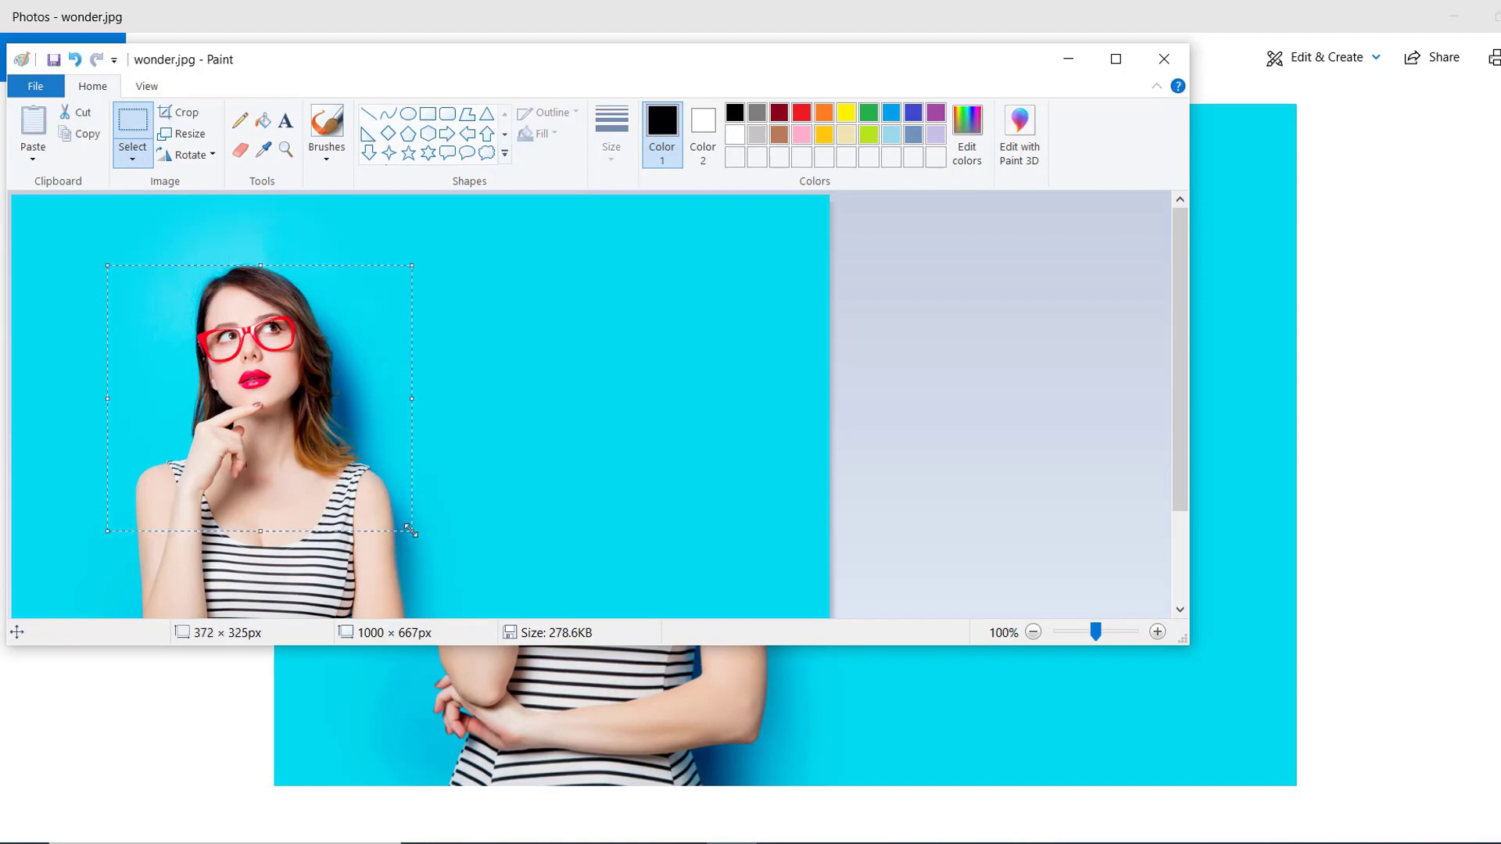
pyautogui.click(181, 113)
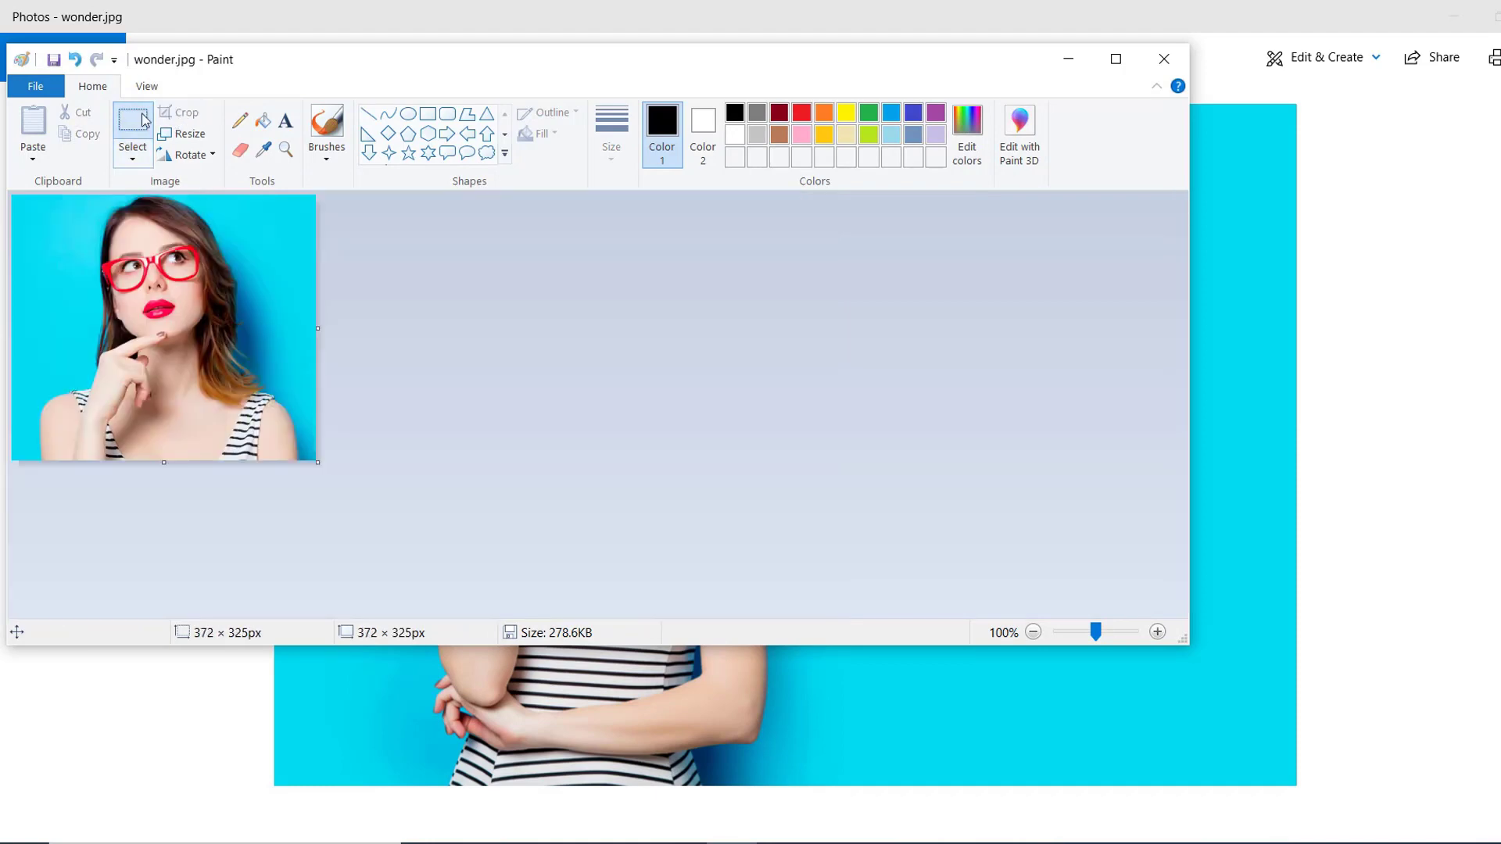
# Step: Save the cropped picture to the desktop as the 24-bit bitmap wonder.bmp, and close Paint and Photos
pyautogui.click(35, 86)
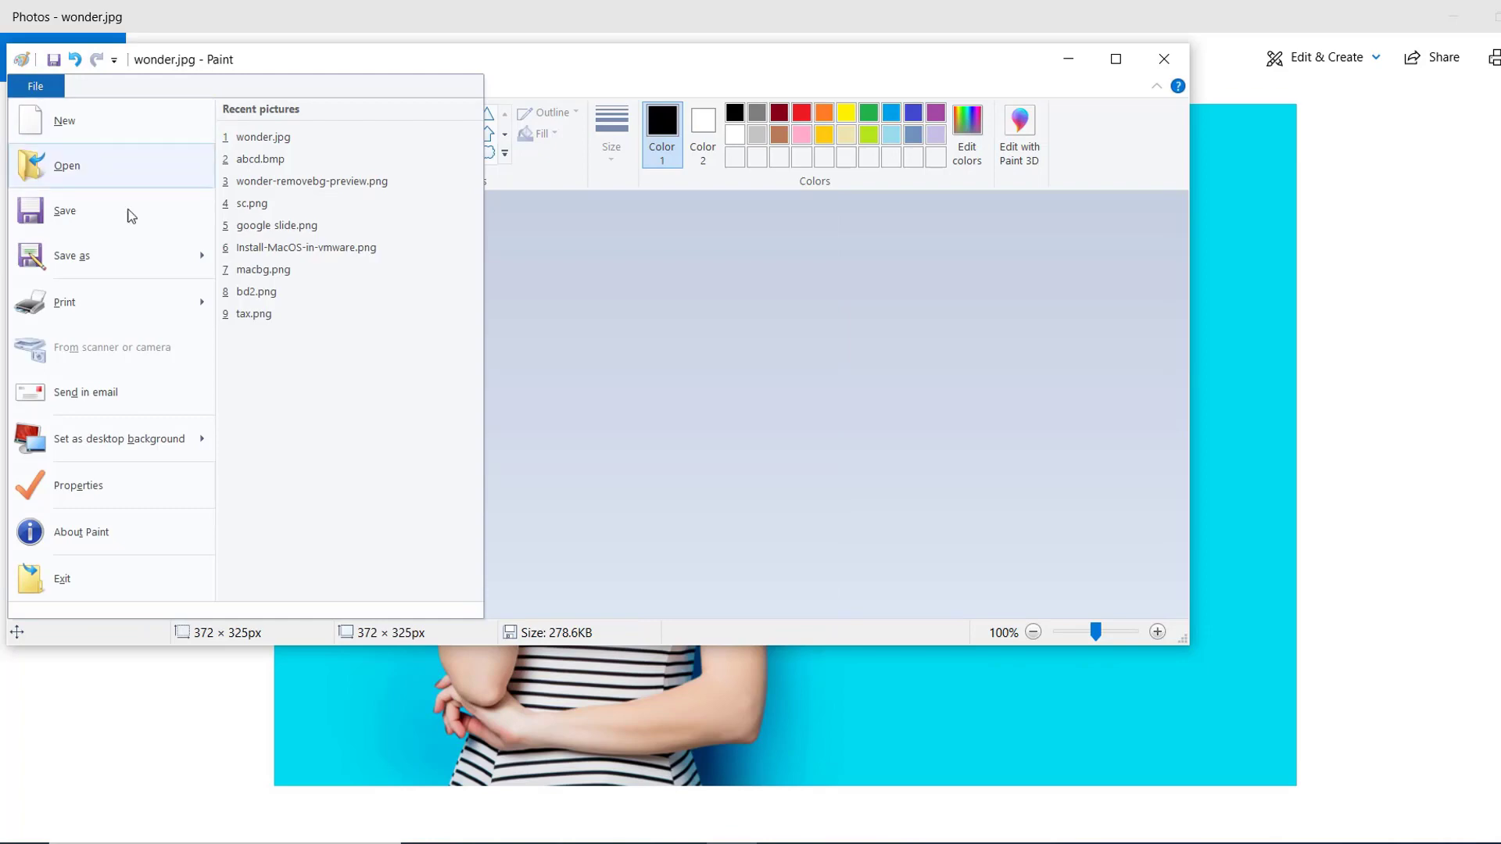
pyautogui.moveTo(125, 258)
pyautogui.click(386, 261)
pyautogui.click(900, 531)
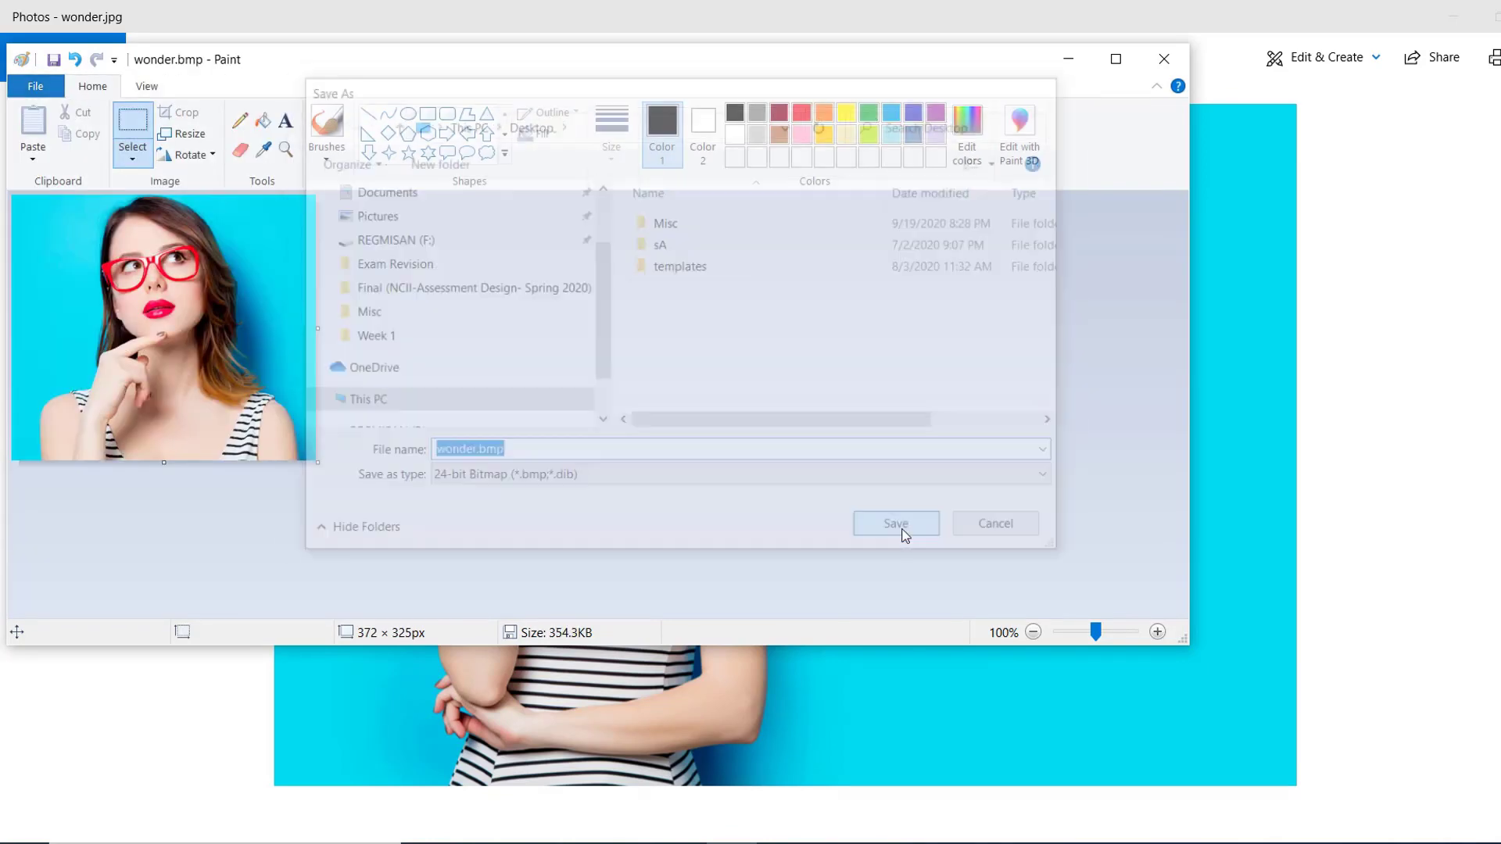
pyautogui.click(1164, 58)
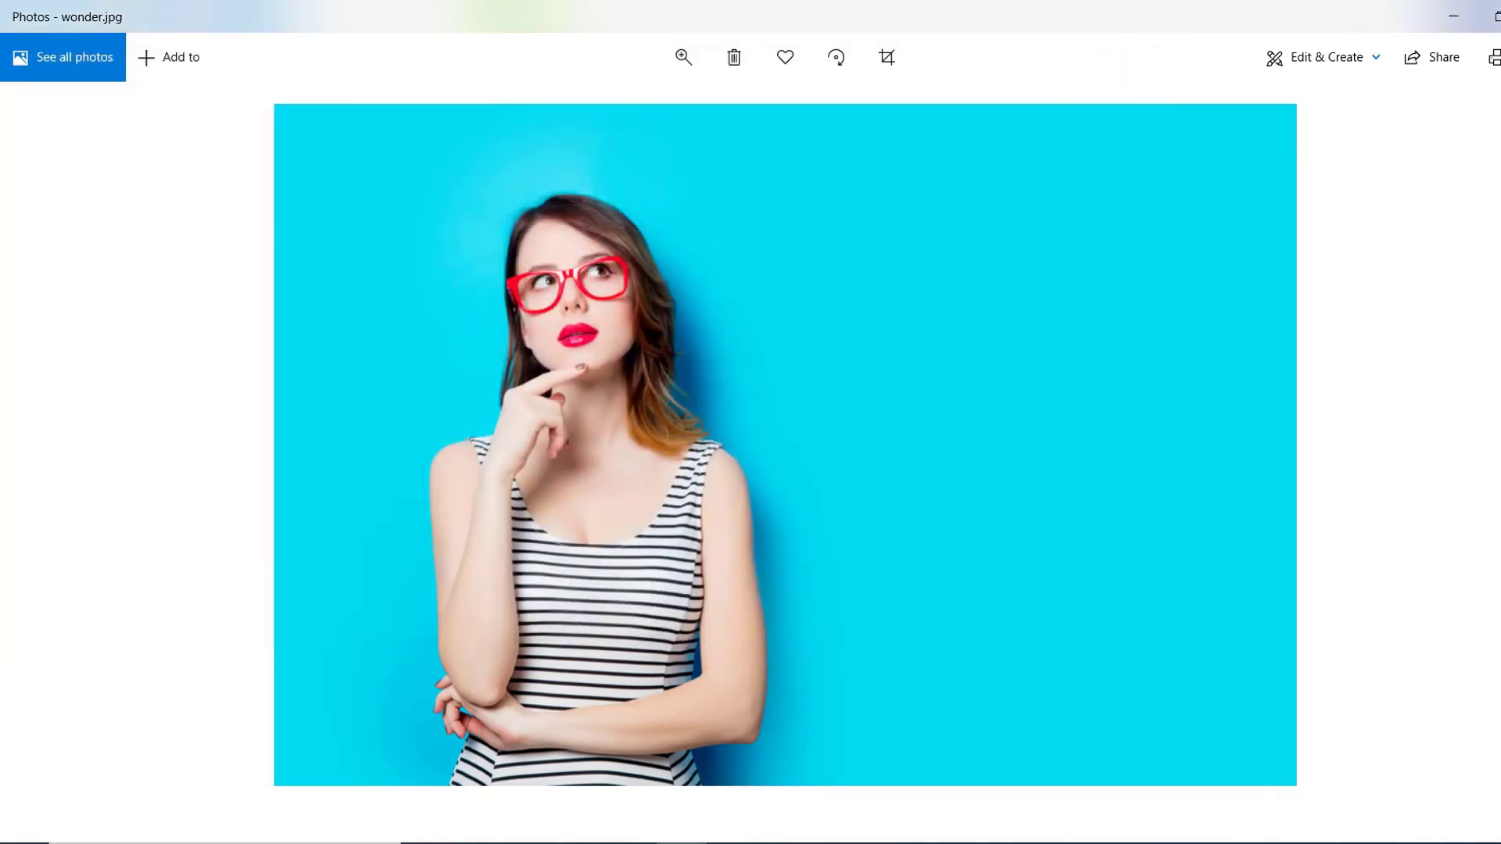
pyautogui.hotkey('alt', 'F4')
# Step: Copy wonder.bmp from the desktop into the root of the F: drive
pyautogui.click(206, 458)
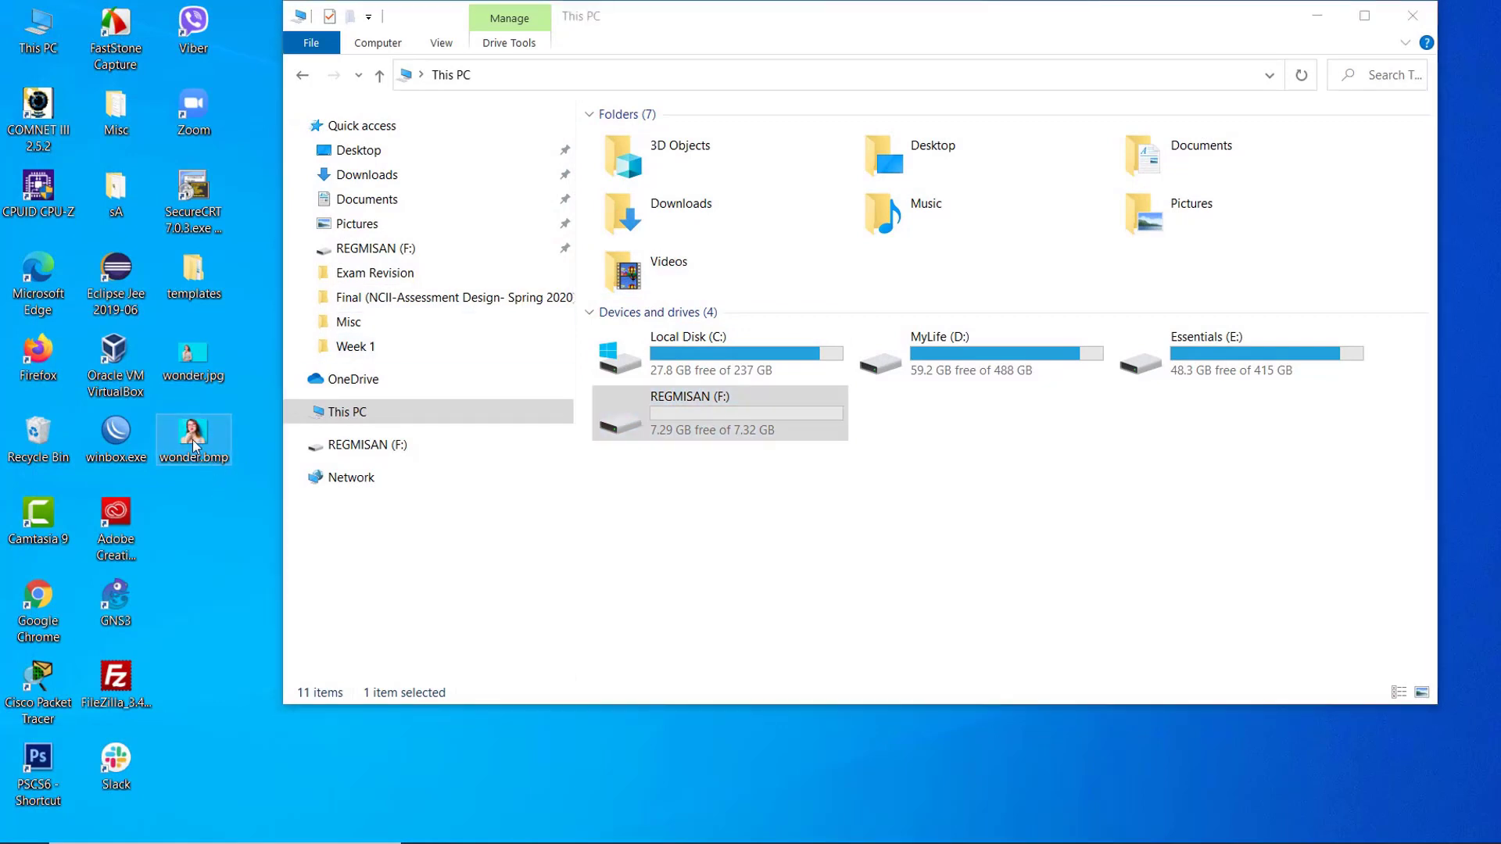
pyautogui.rightClick(196, 444)
pyautogui.click(301, 813)
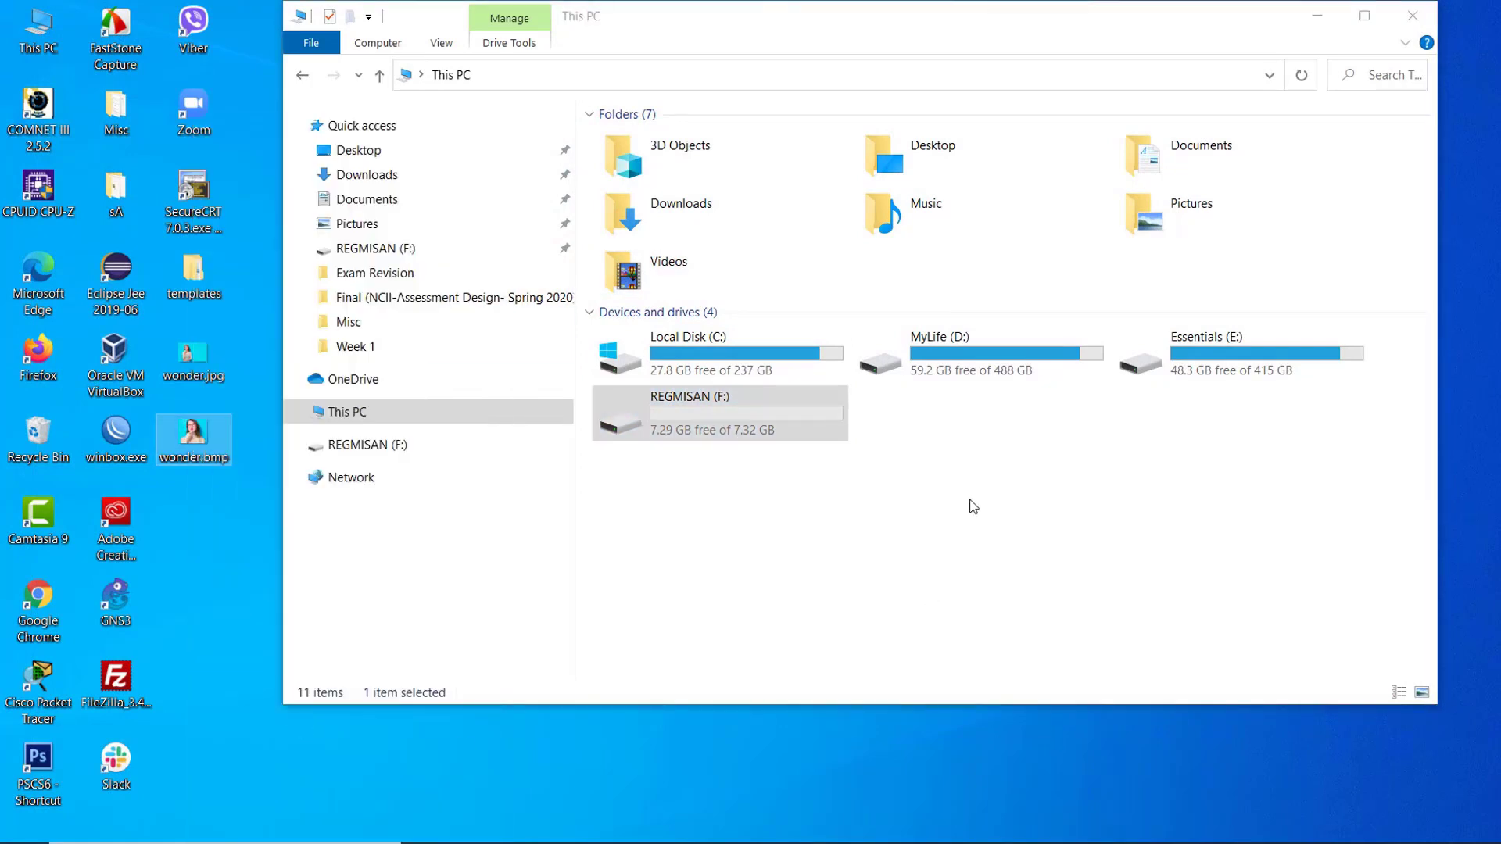
pyautogui.doubleClick(751, 425)
pyautogui.rightClick(746, 251)
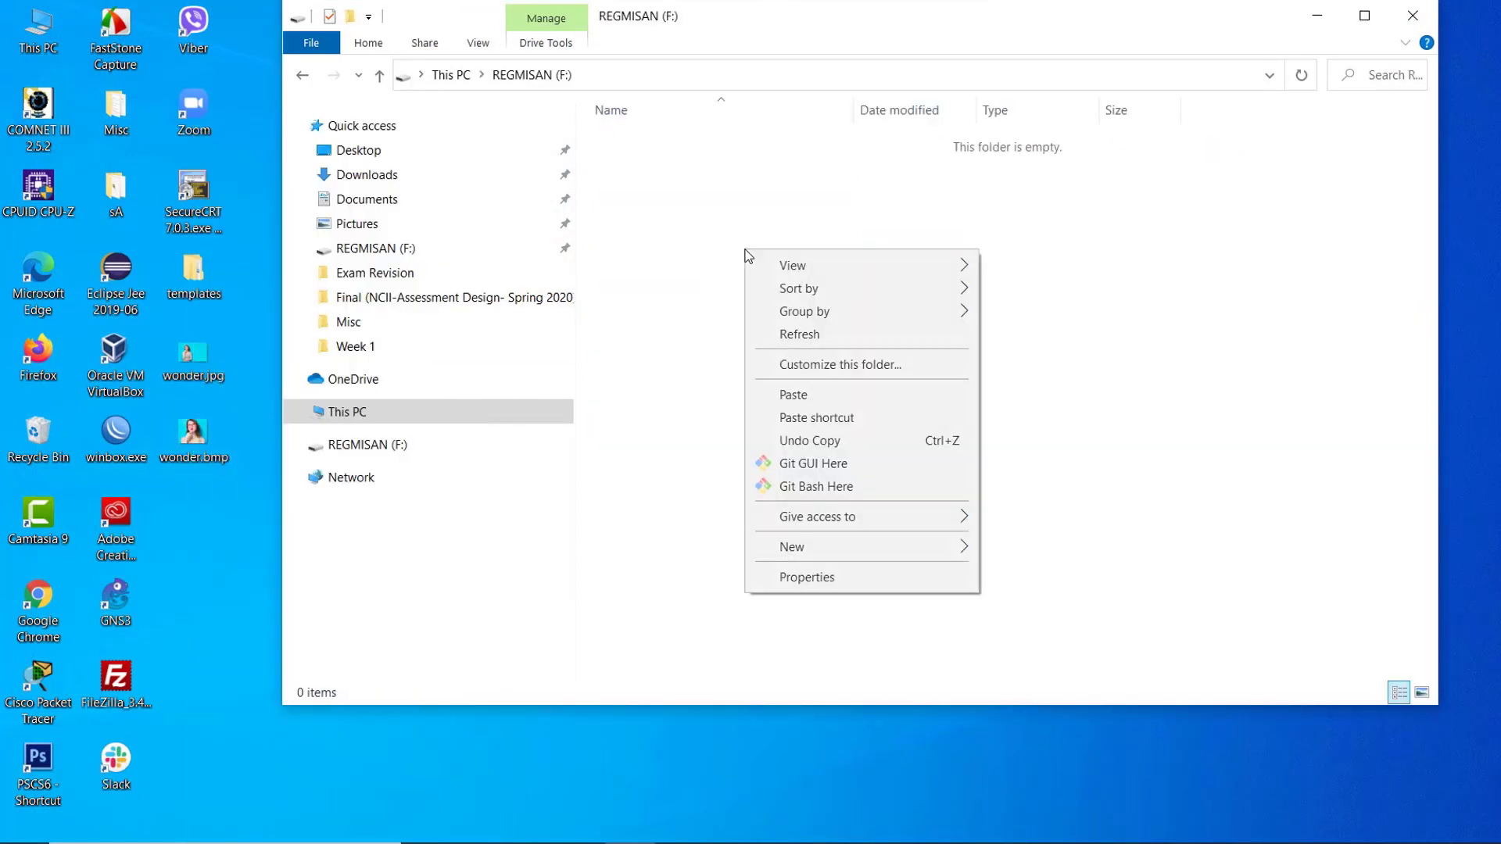
pyautogui.click(833, 395)
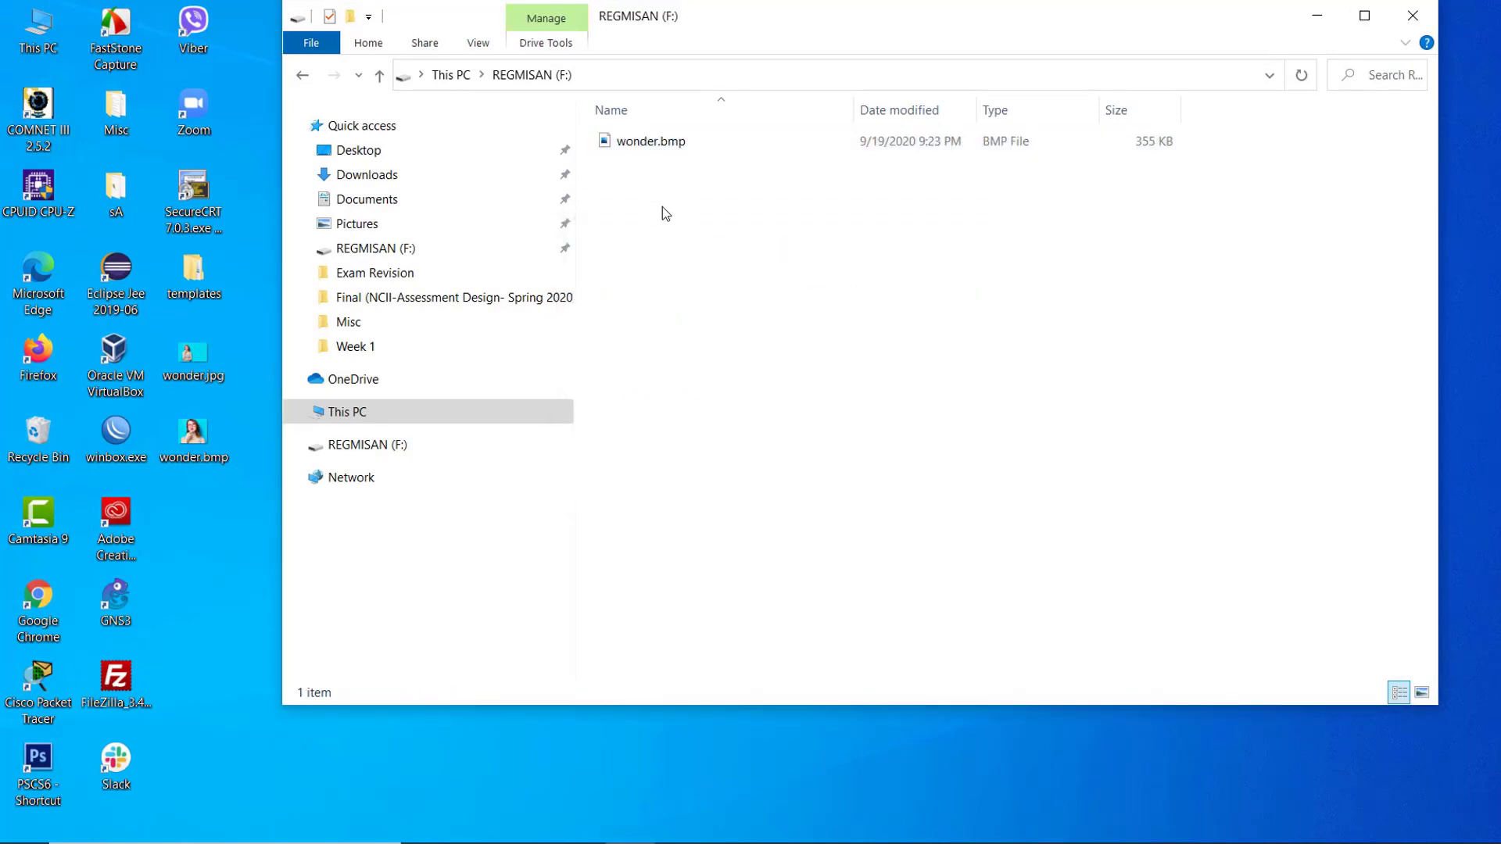
# Step: Create a text document on the F: drive with the lines "[autorun]" and "icon=wonder.bmp", and save it as autorun.inf
pyautogui.rightClick(659, 201)
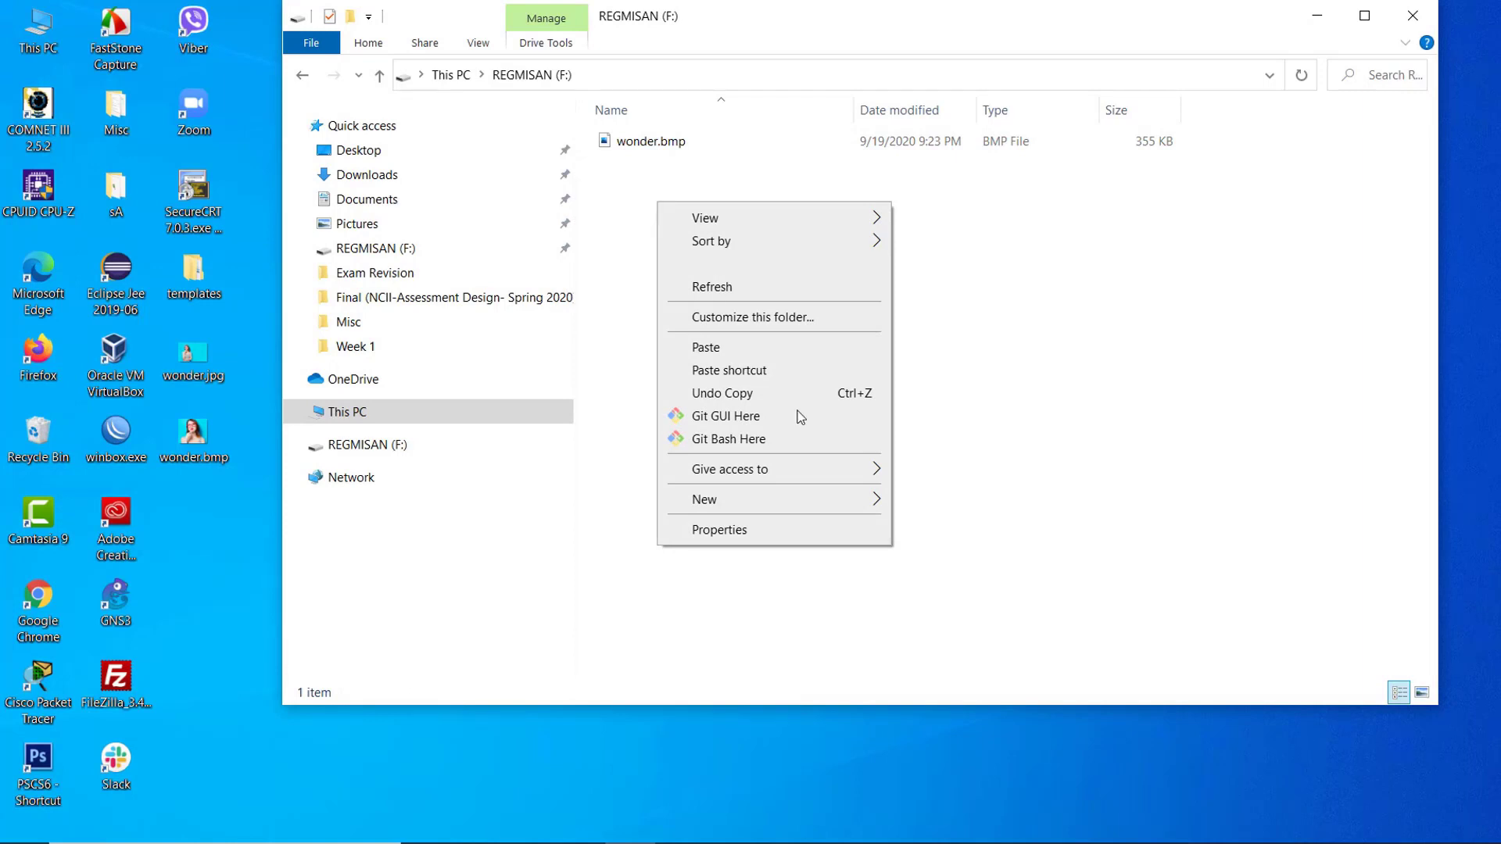
pyautogui.moveTo(867, 501)
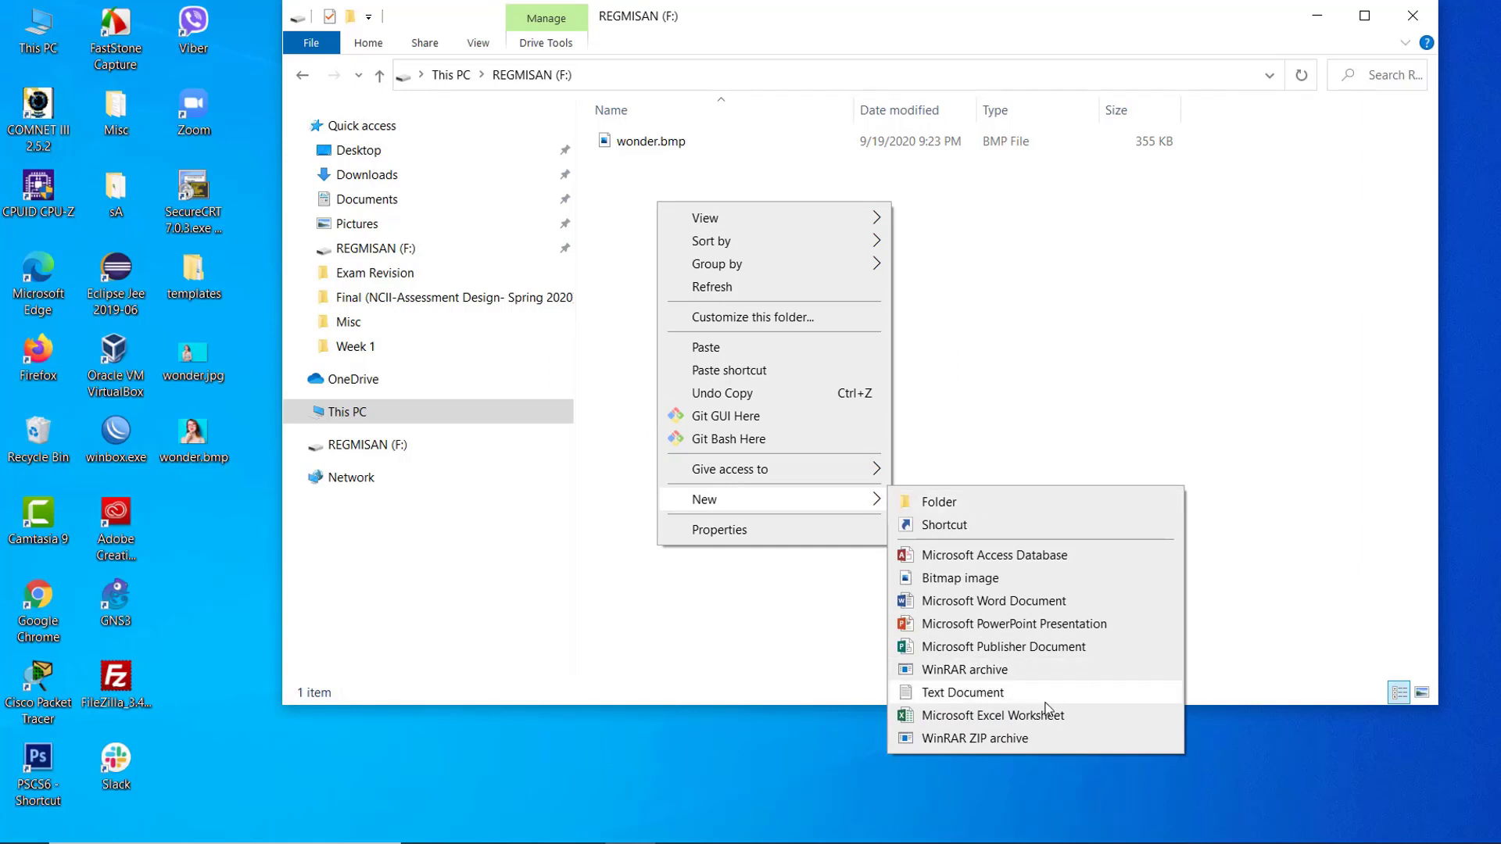
pyautogui.click(1017, 694)
pyautogui.doubleClick(700, 166)
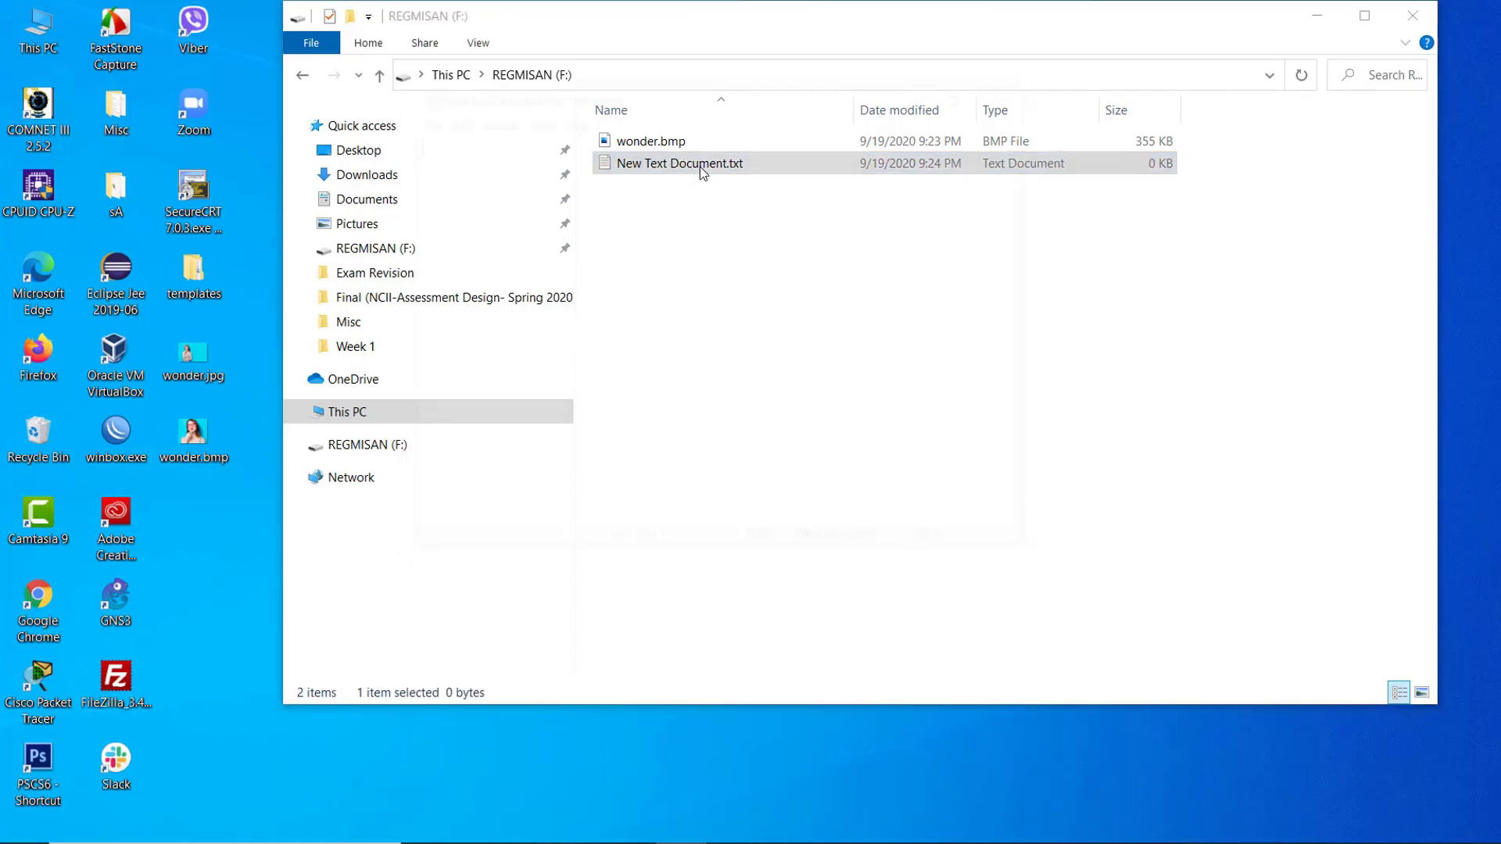
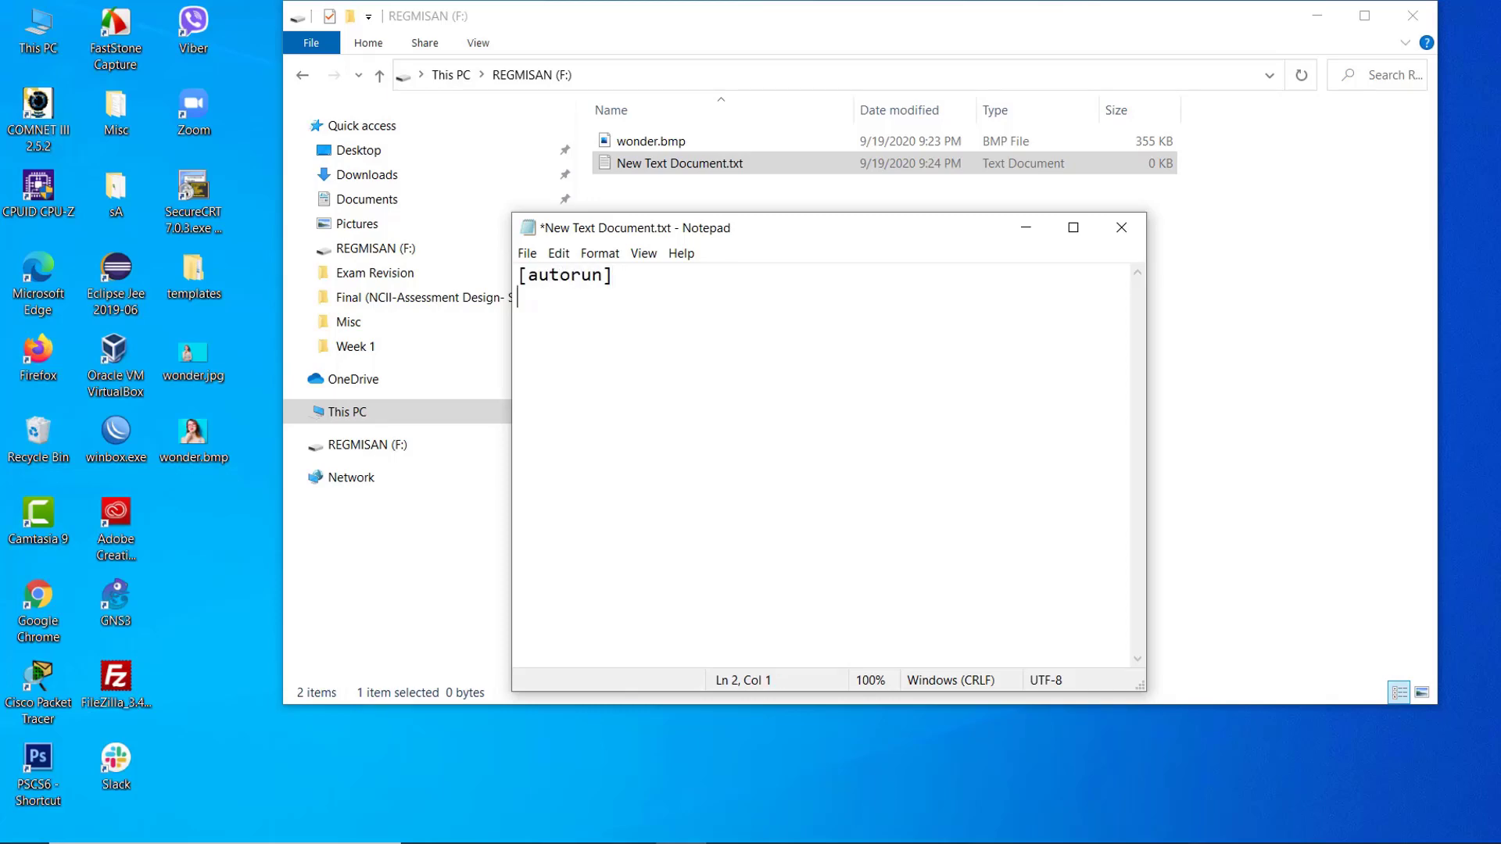
pyautogui.write('icon=wonder.bmp')
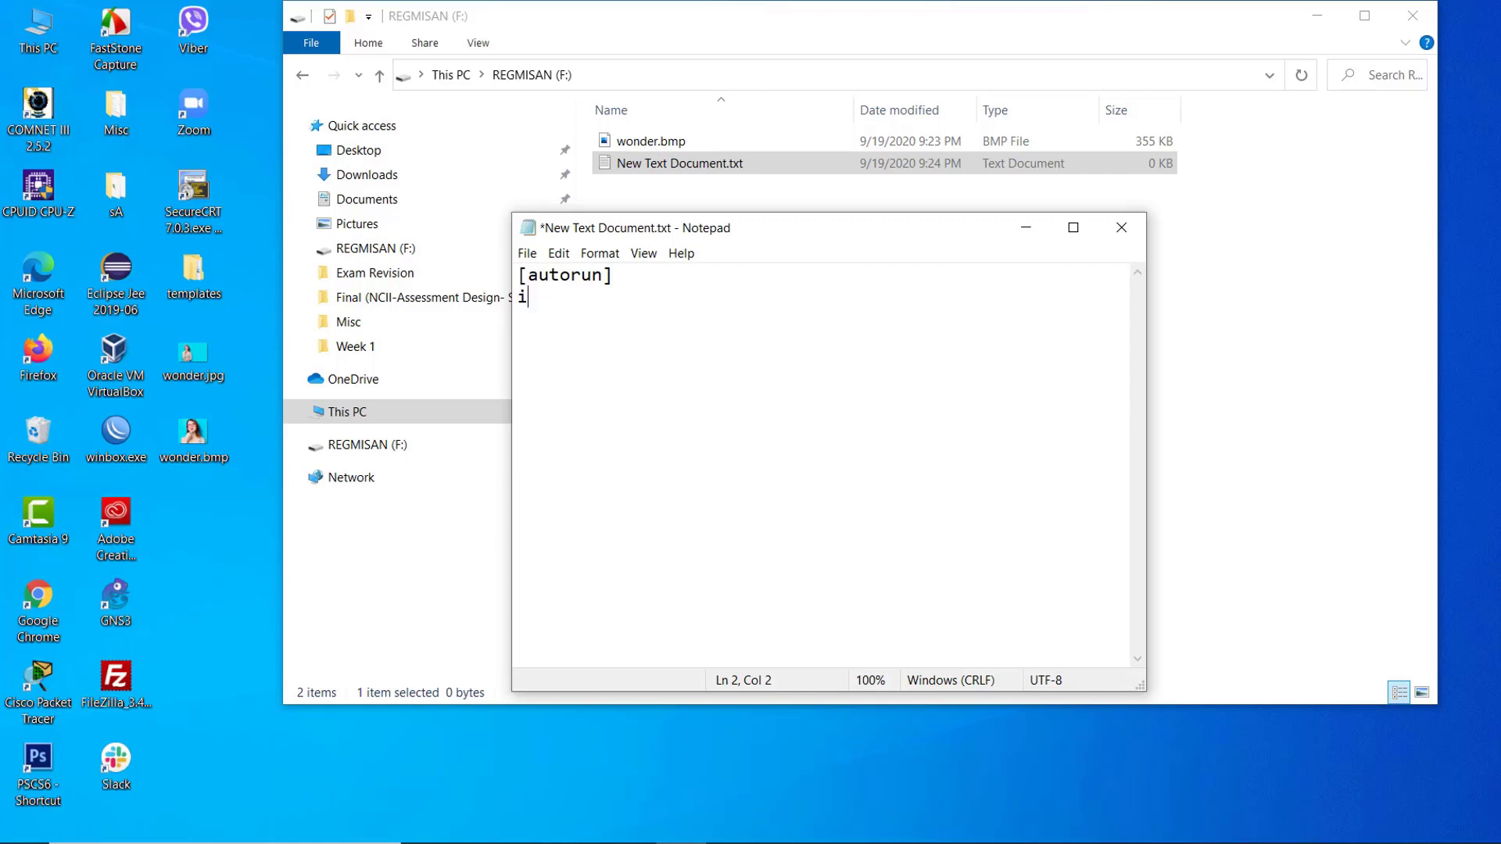
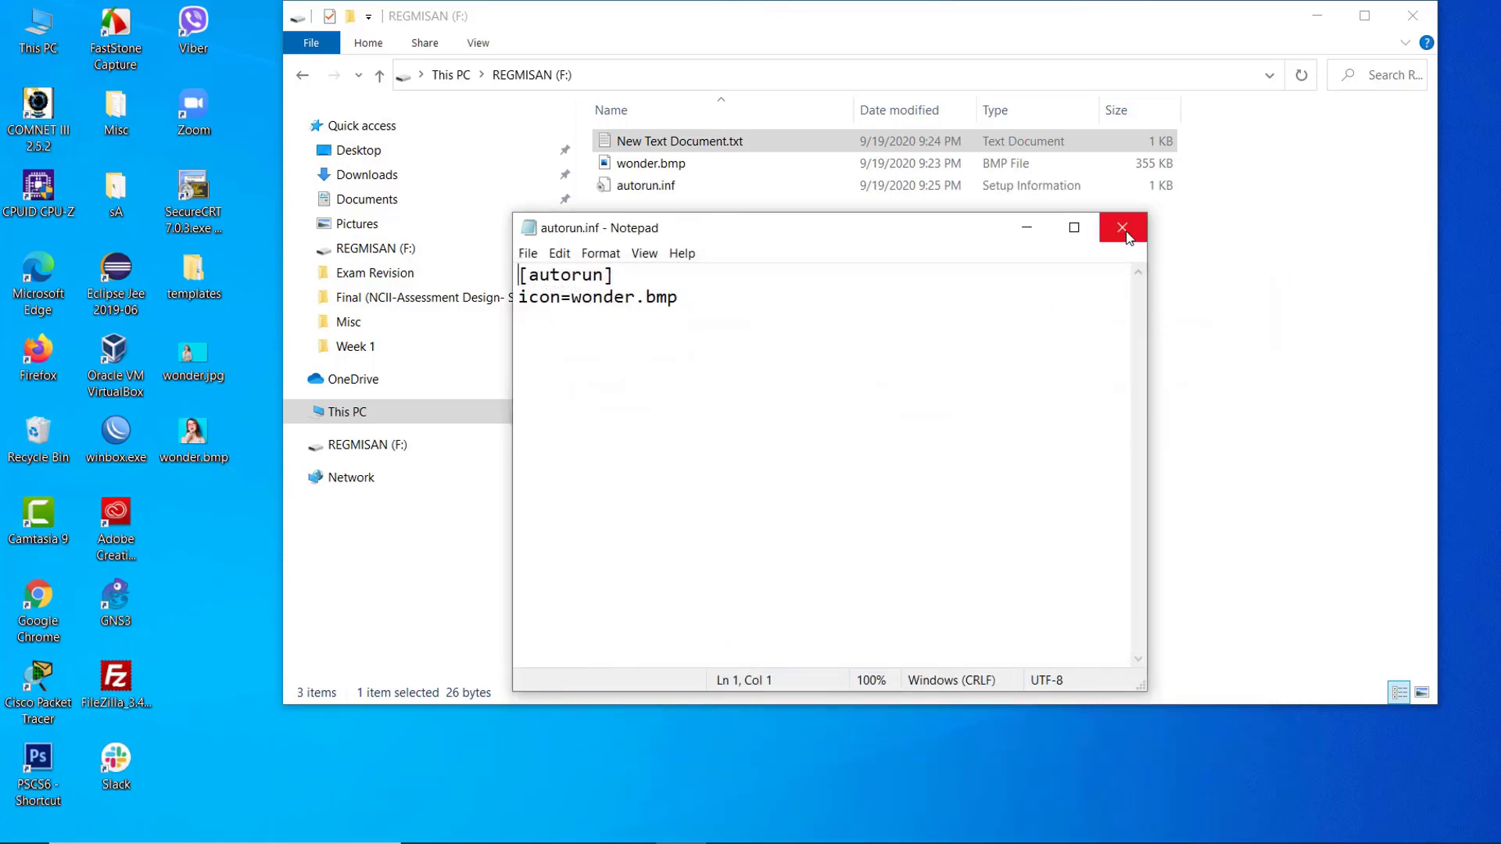
# Step: Close Notepad and permanently delete New Text Document.txt from the F: drive
pyautogui.click(1123, 230)
pyautogui.hotkey('shift', 'Delete')
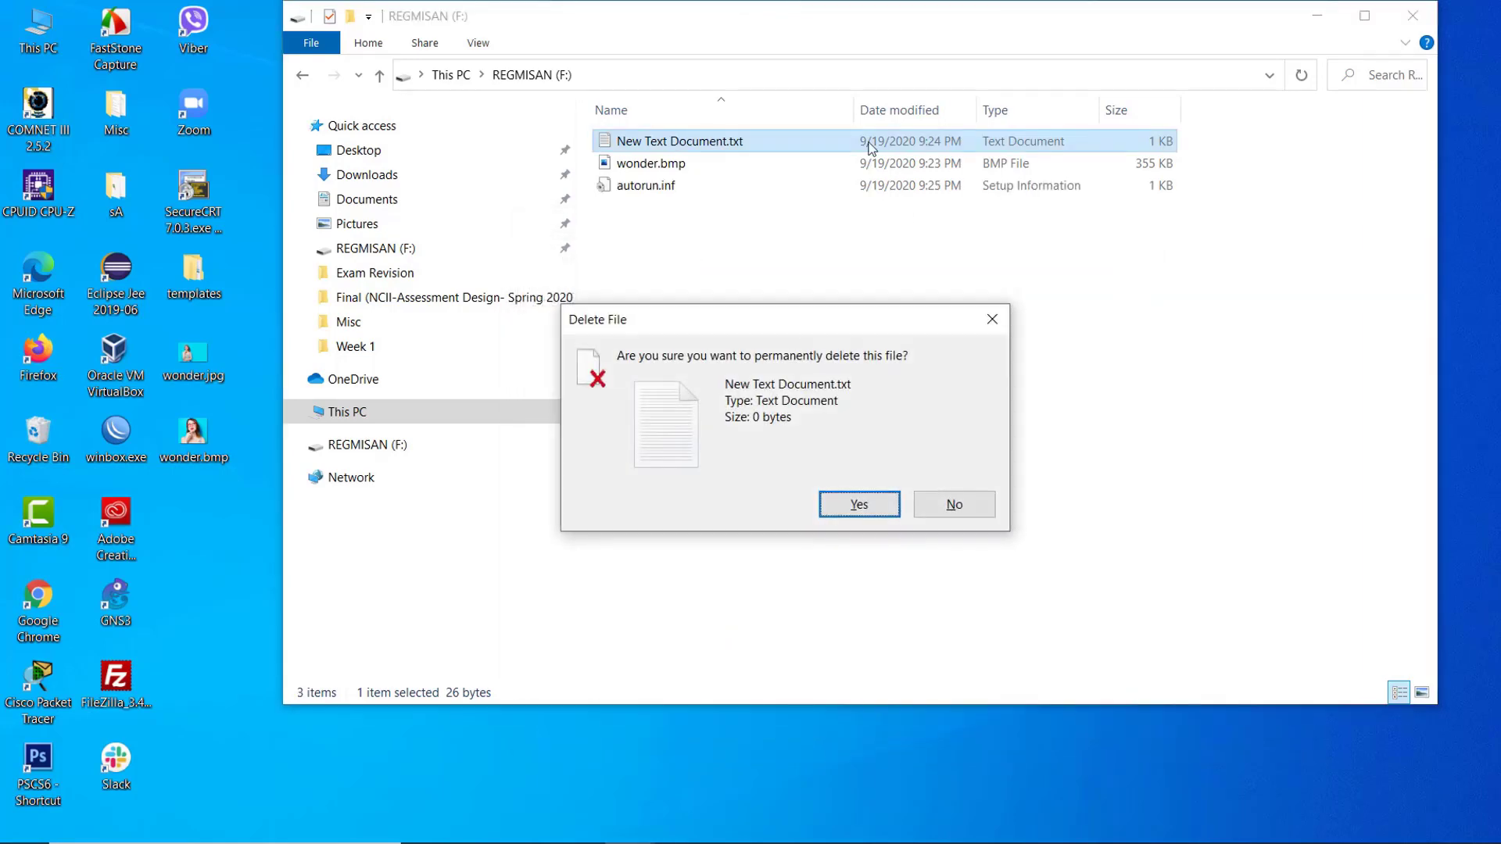
pyautogui.press('Return')
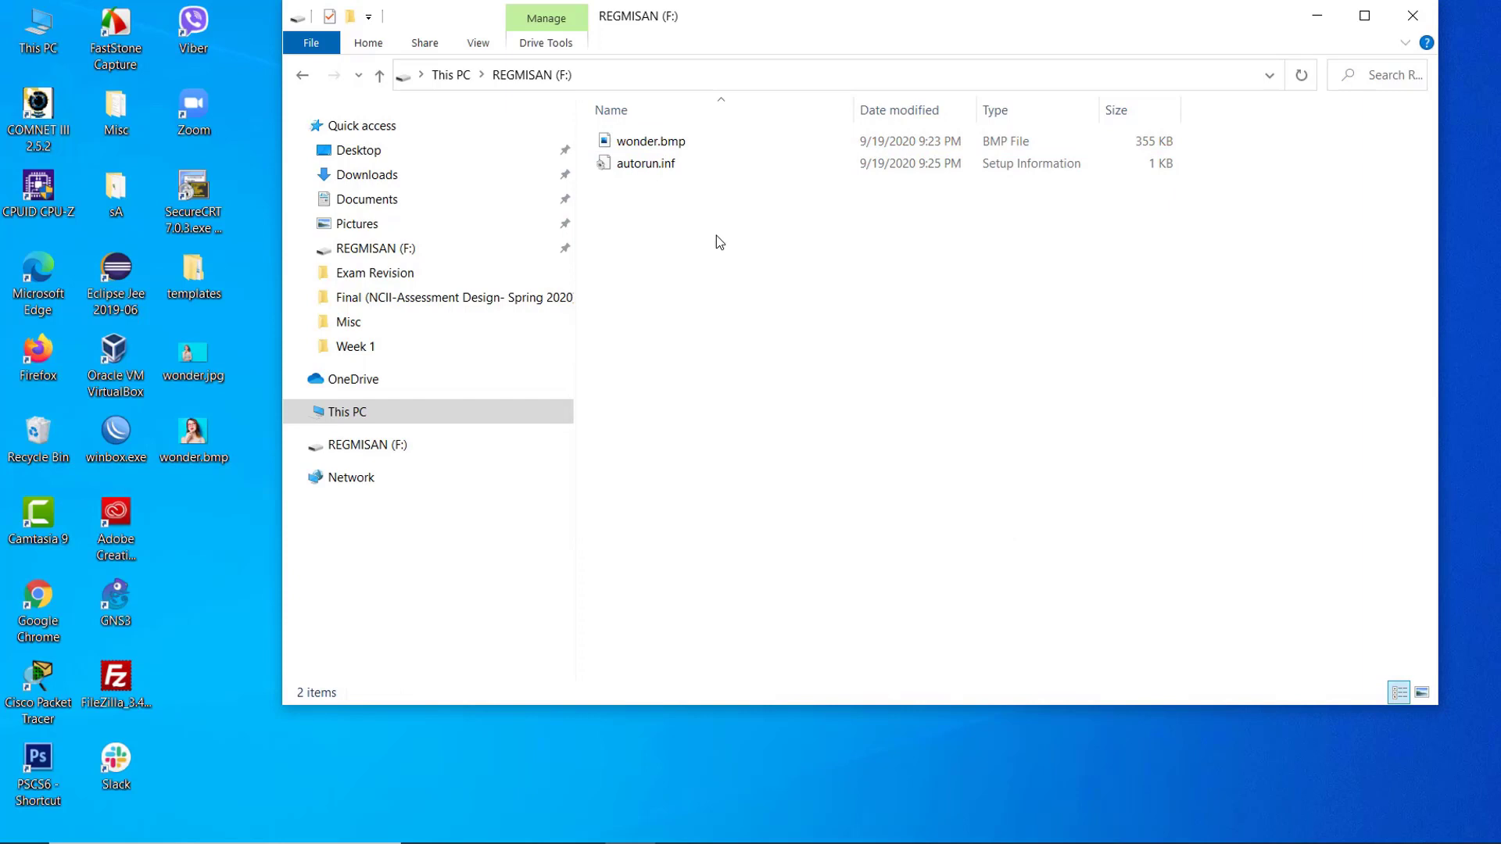
# Step: Return to This PC and refresh it to check the F: drive's icon
pyautogui.moveTo(716, 239); pyautogui.dragTo(649, 144)
pyautogui.click(714, 345)
pyautogui.click(349, 415)
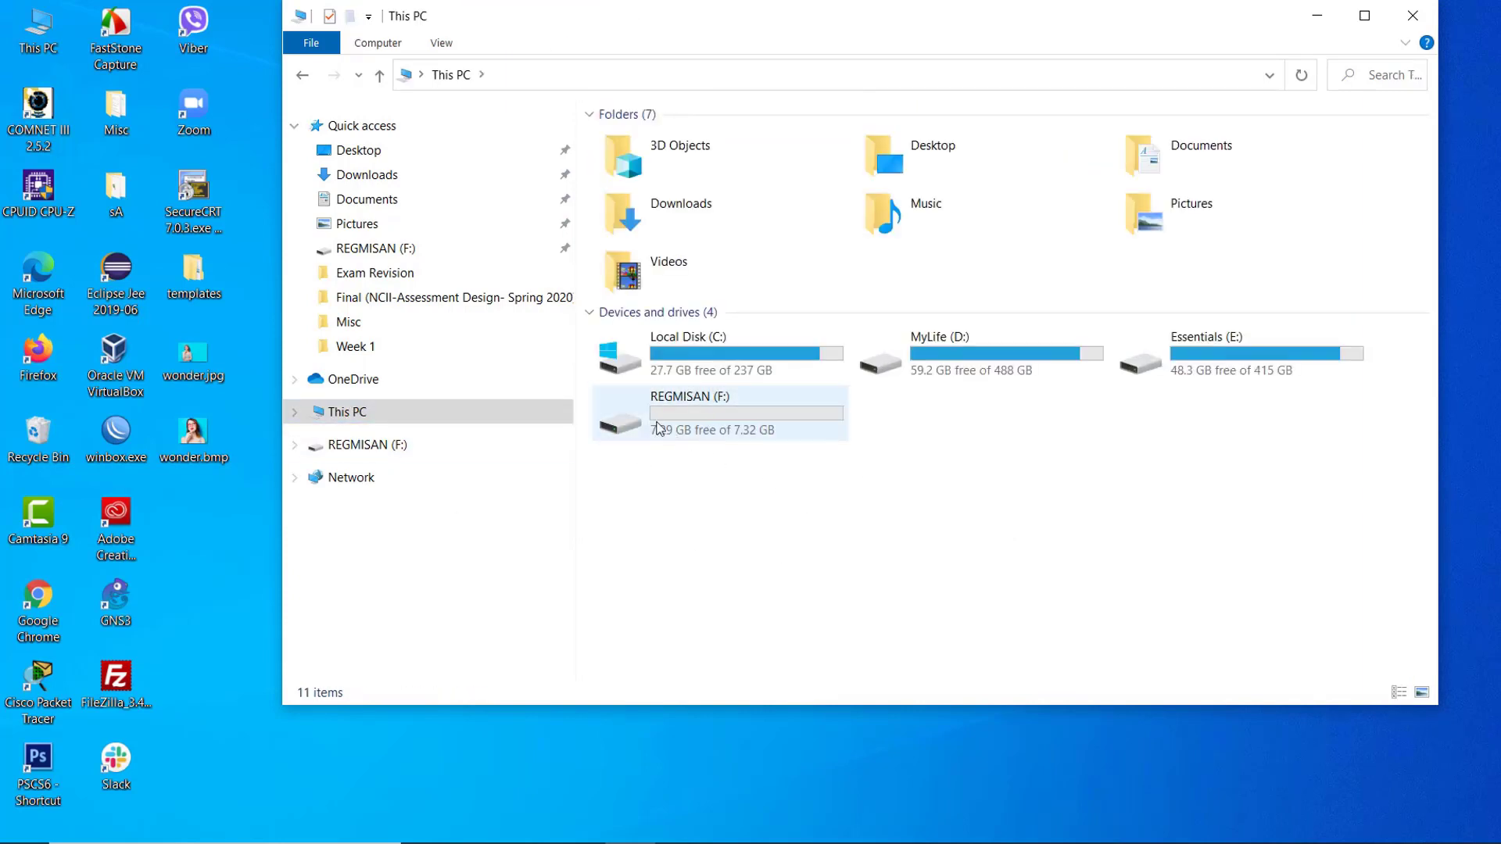
pyautogui.click(1021, 388)
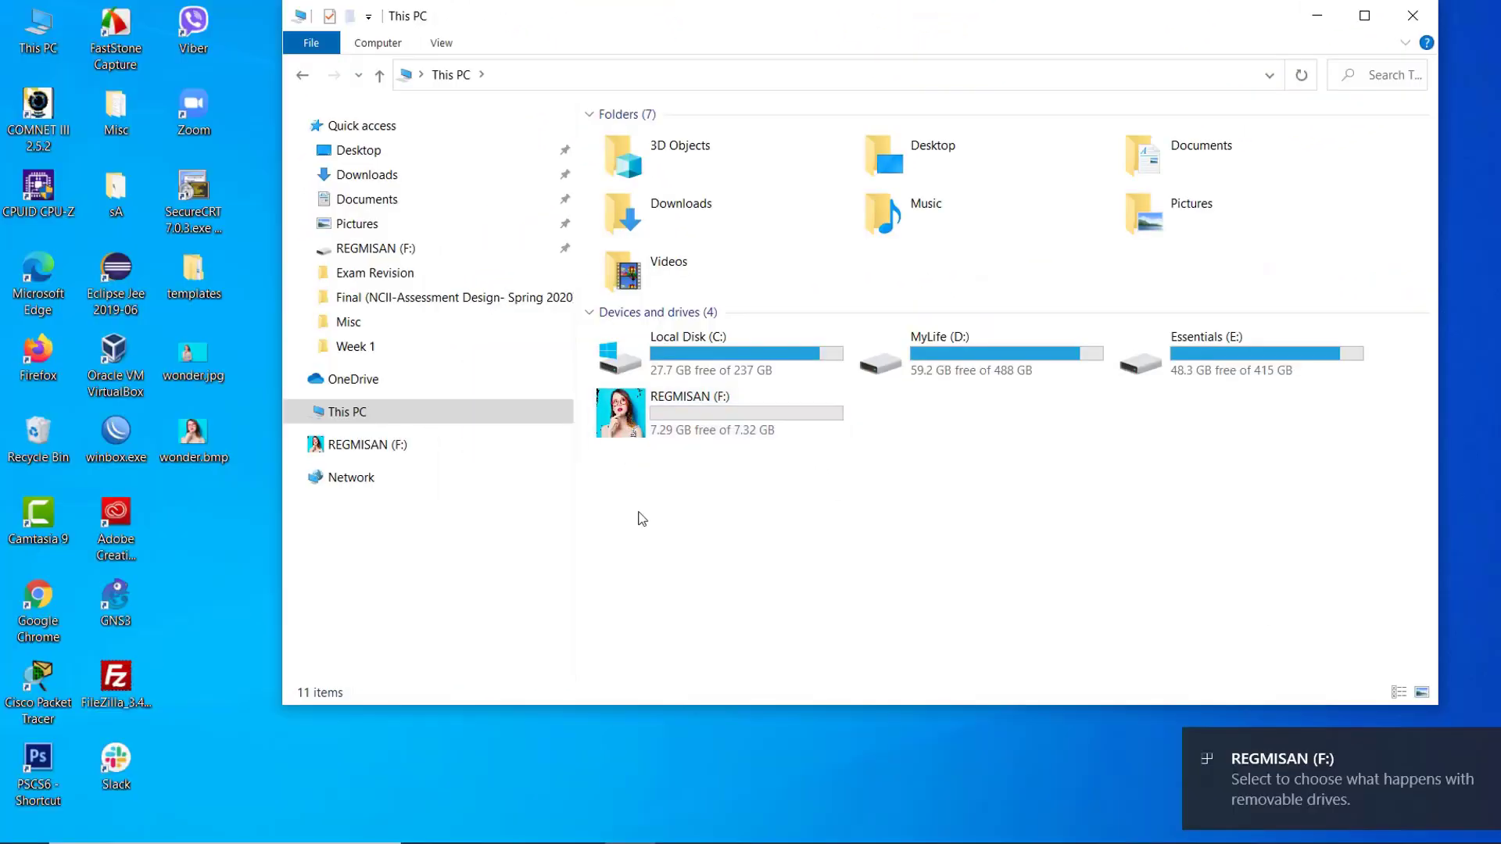
pyautogui.rightClick(565, 581)
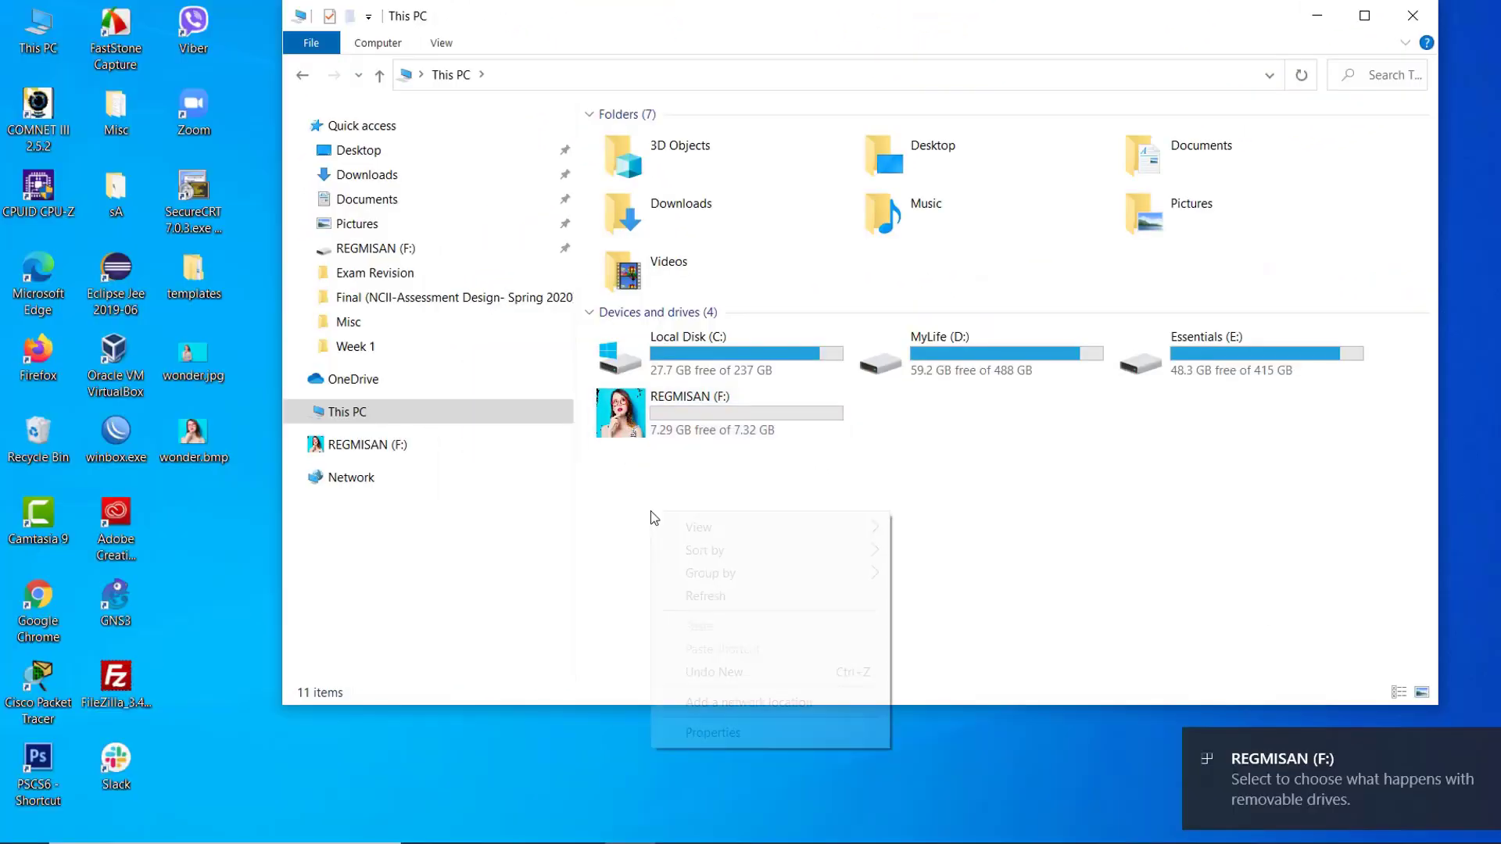
pyautogui.click(688, 598)
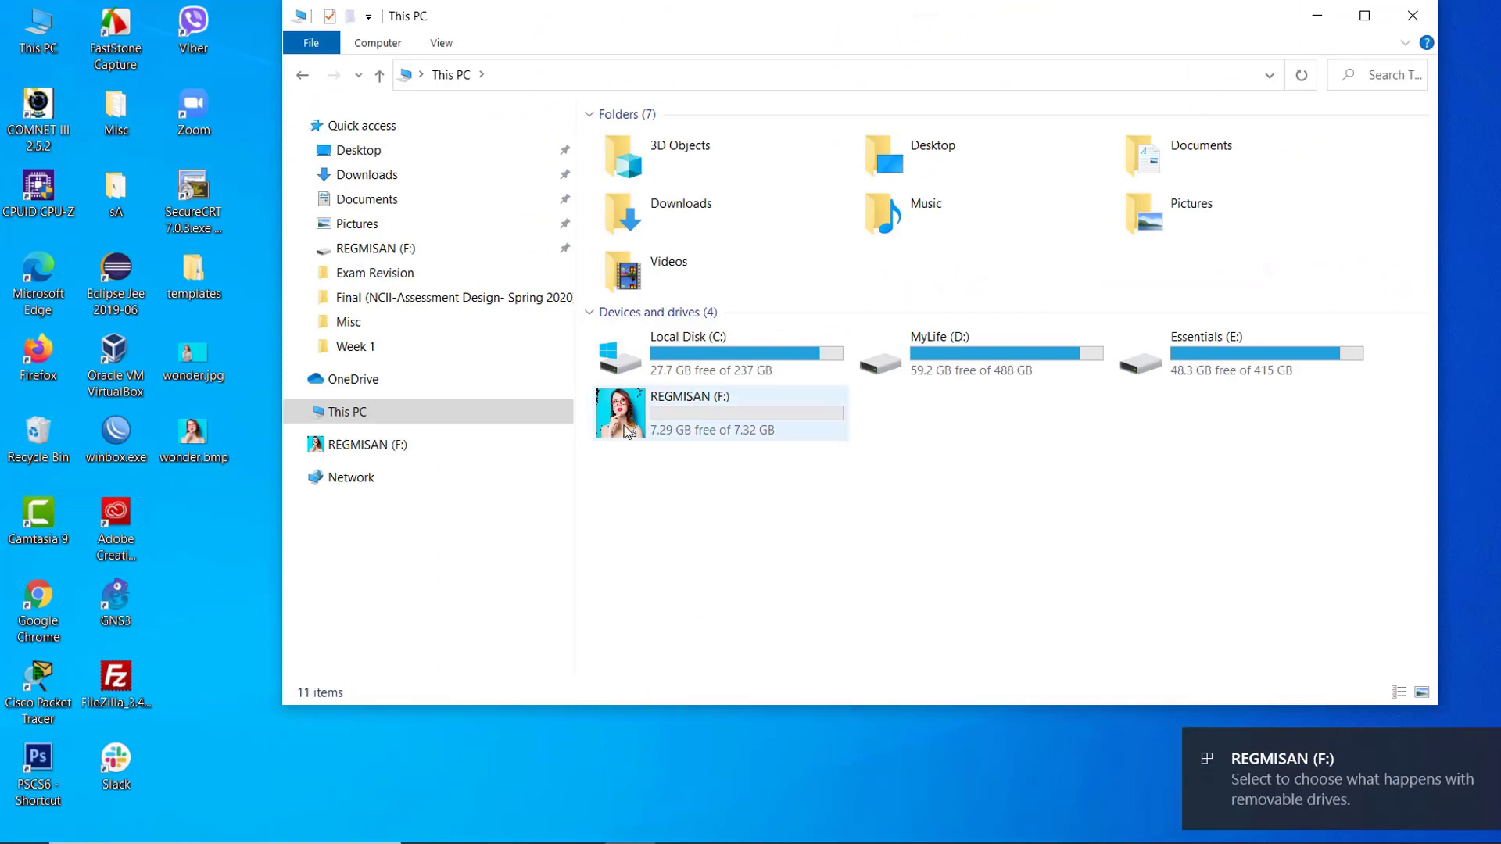
# Step: Open the F: drive and turn off the display of hidden items
pyautogui.doubleClick(692, 432)
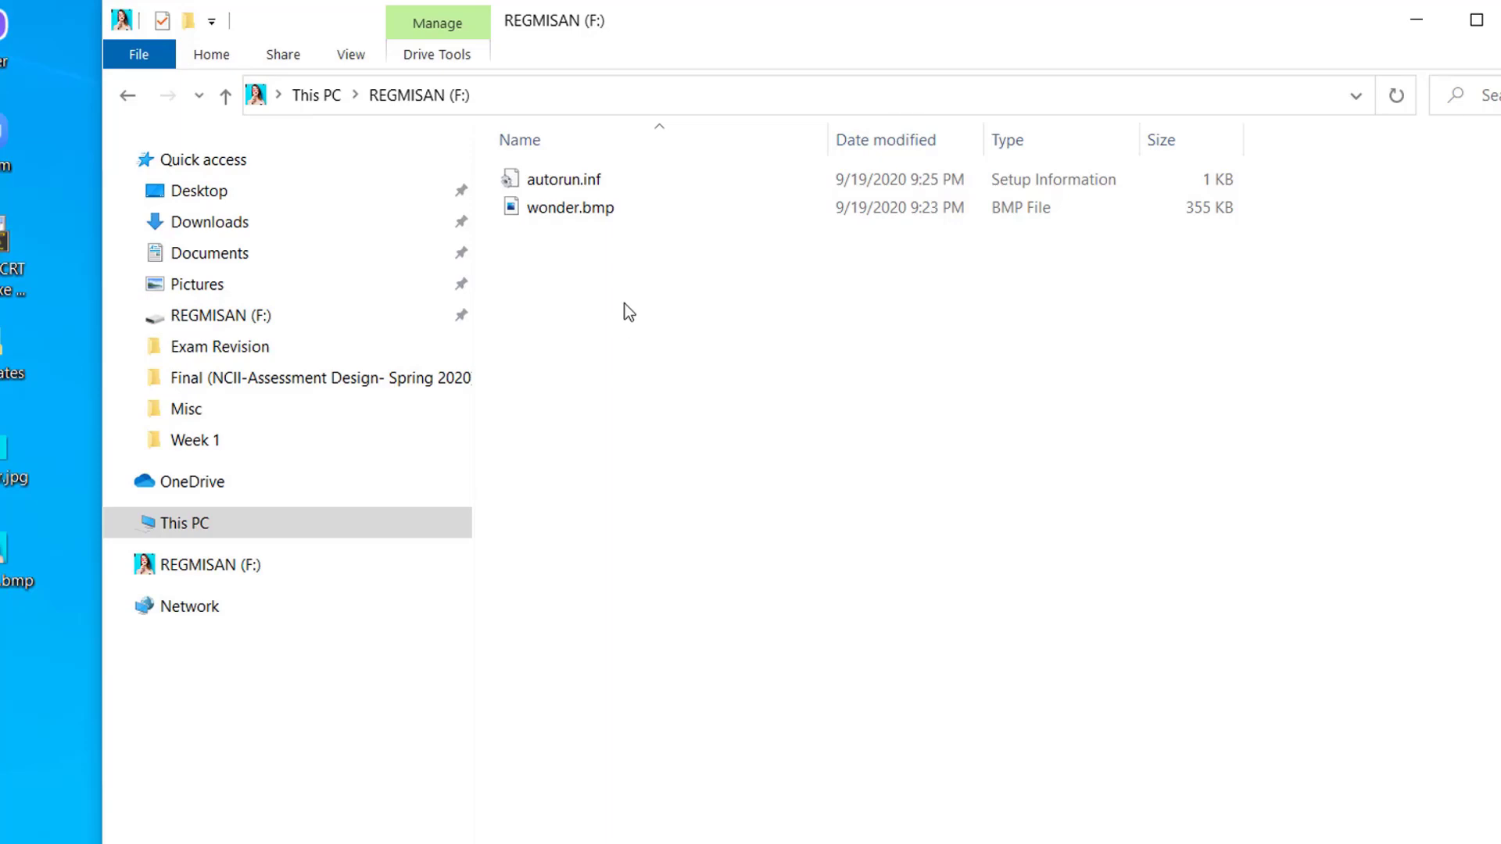
pyautogui.moveTo(626, 301); pyautogui.dragTo(541, 150)
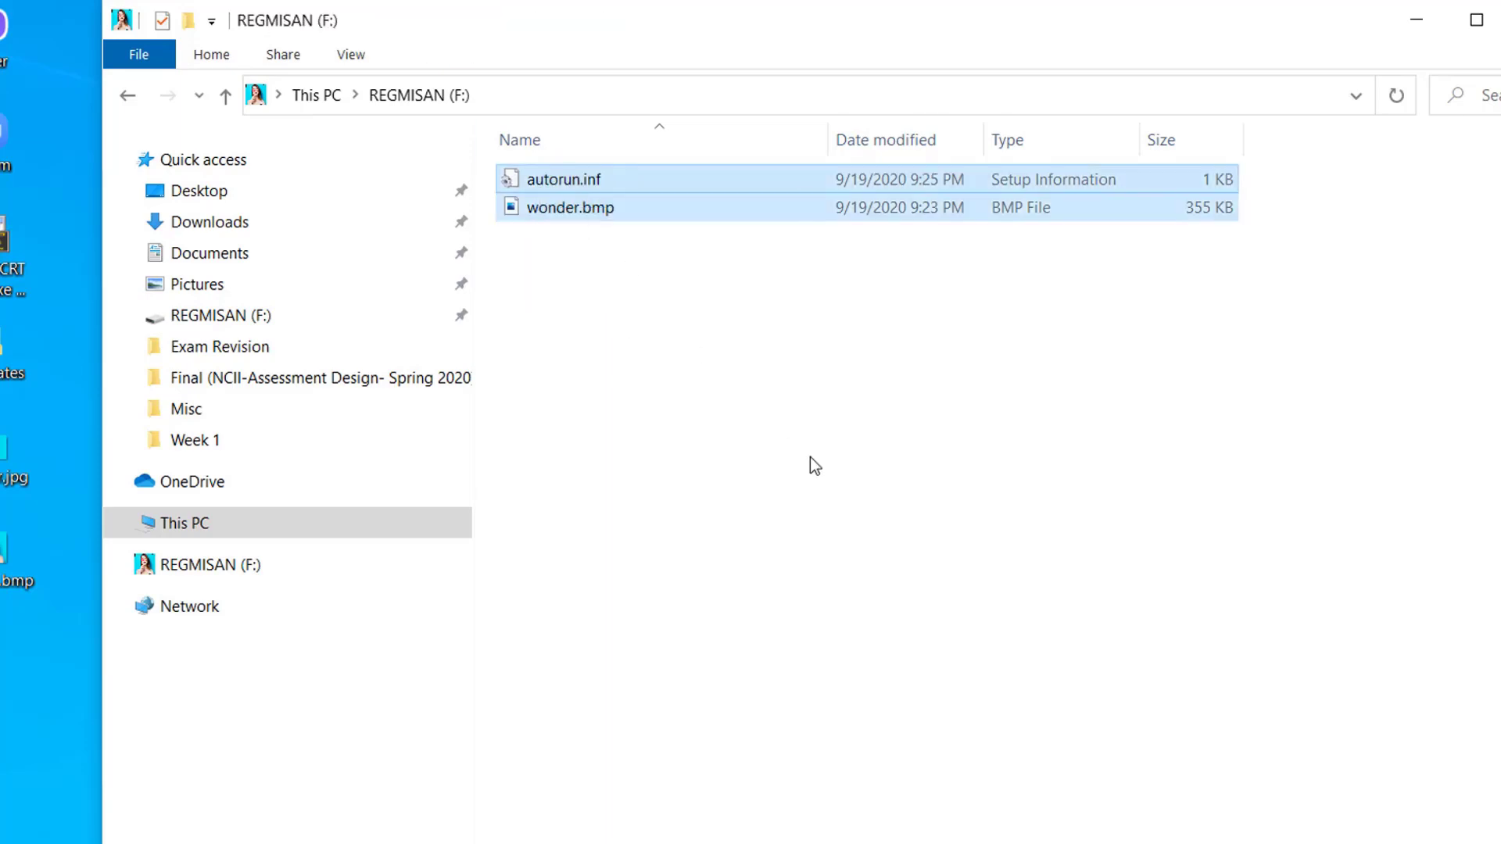
pyautogui.click(350, 54)
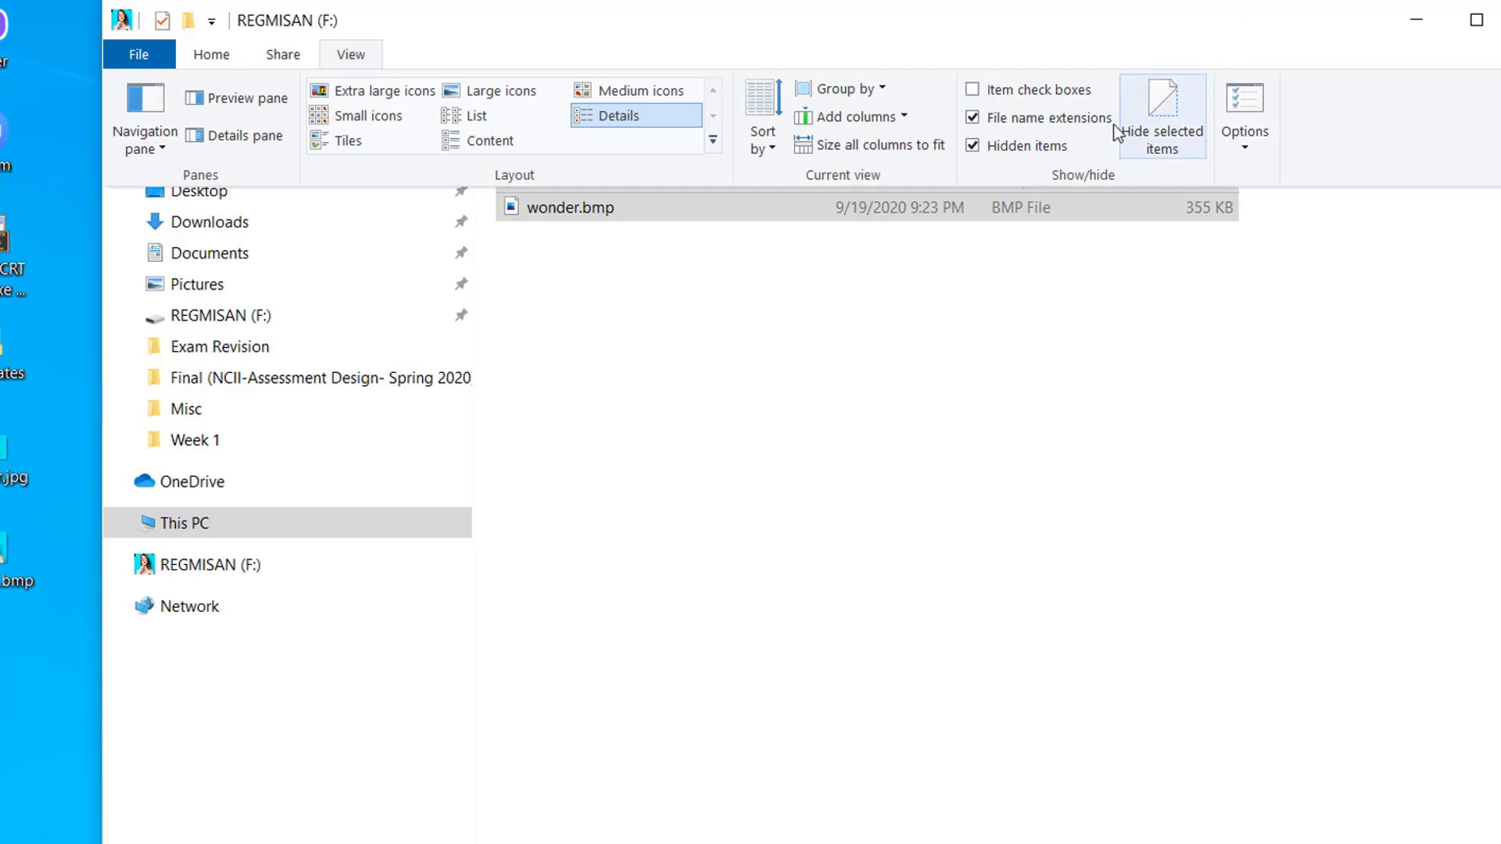
pyautogui.click(1024, 146)
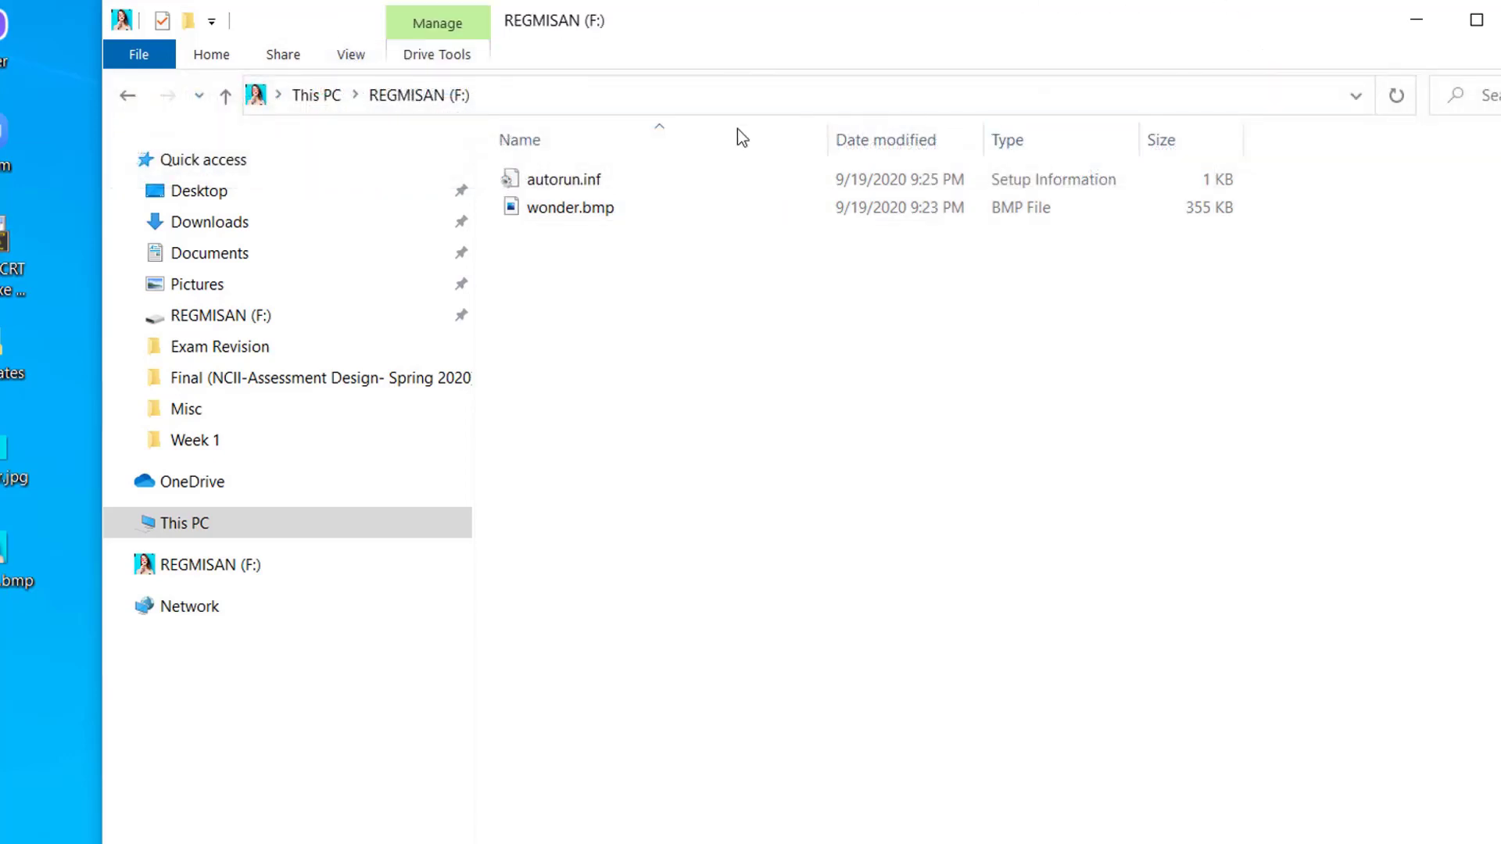
# Step: Hide autorun.inf and wonder.bmp on the F: drive and close the window
pyautogui.moveTo(667, 289); pyautogui.dragTo(560, 166)
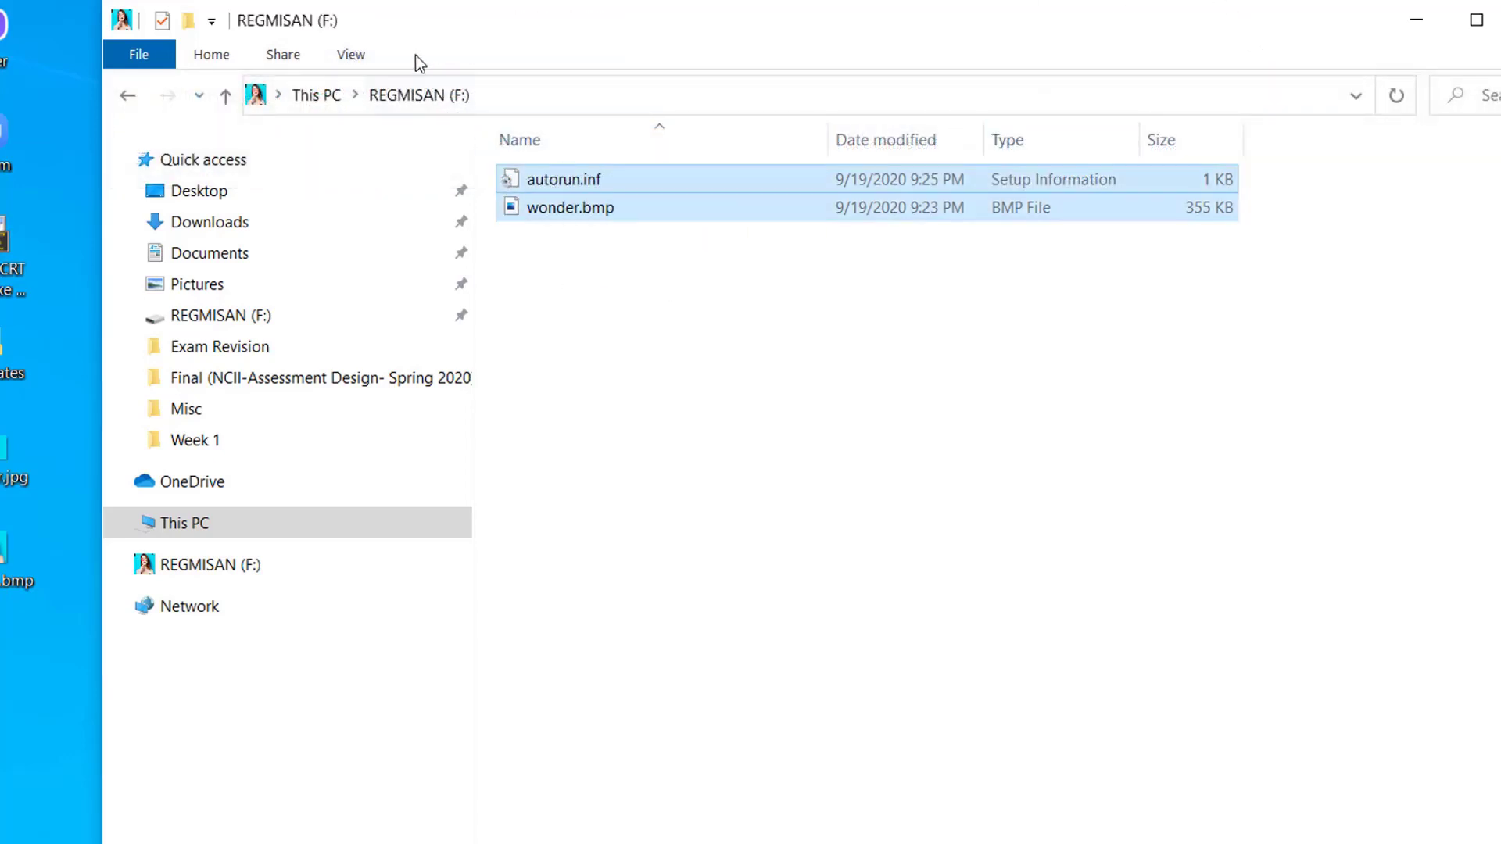
pyautogui.click(357, 52)
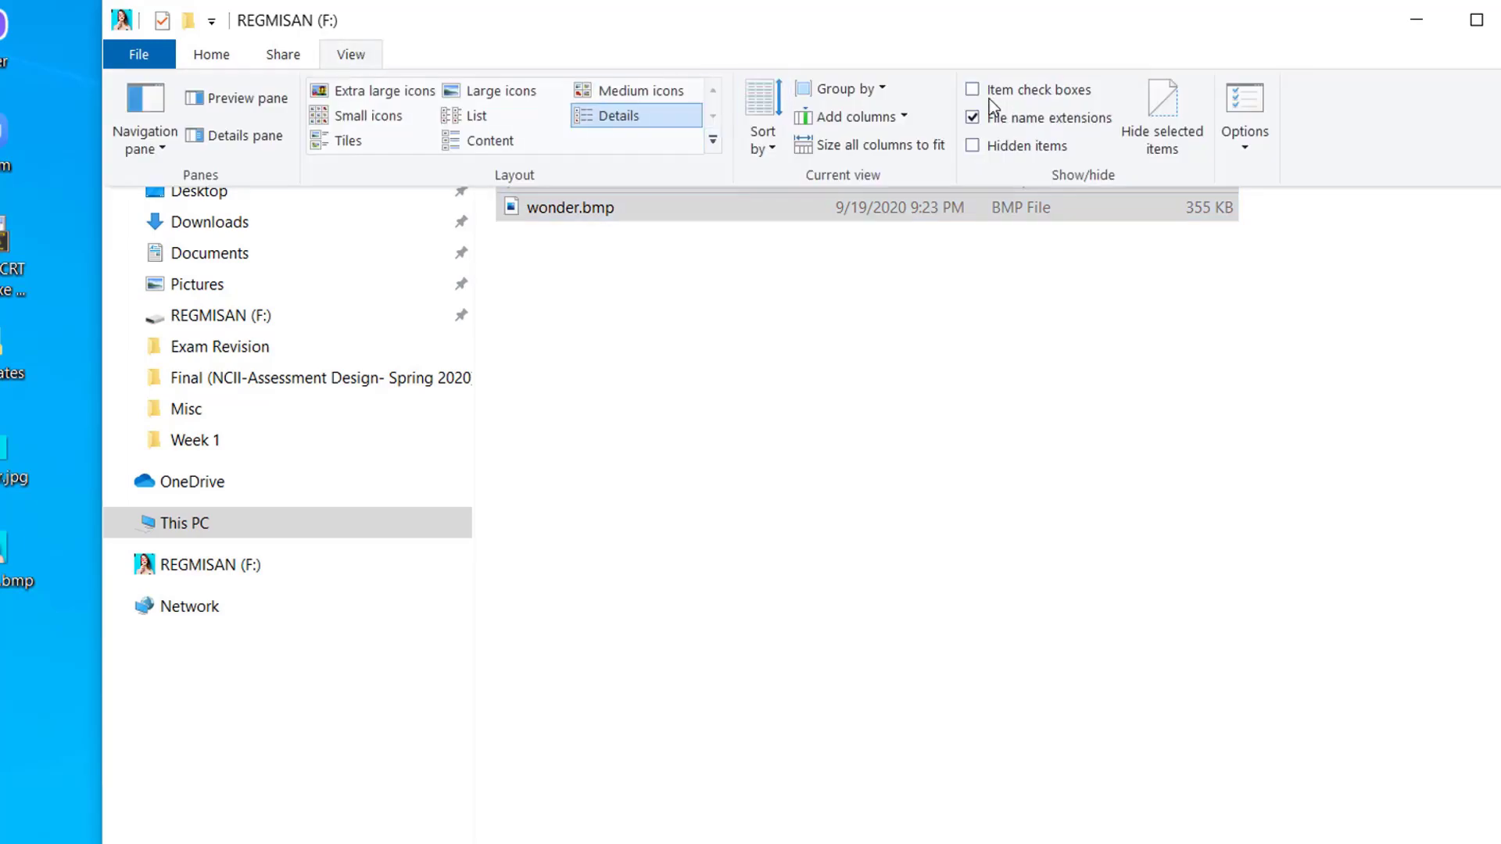
pyautogui.click(1150, 114)
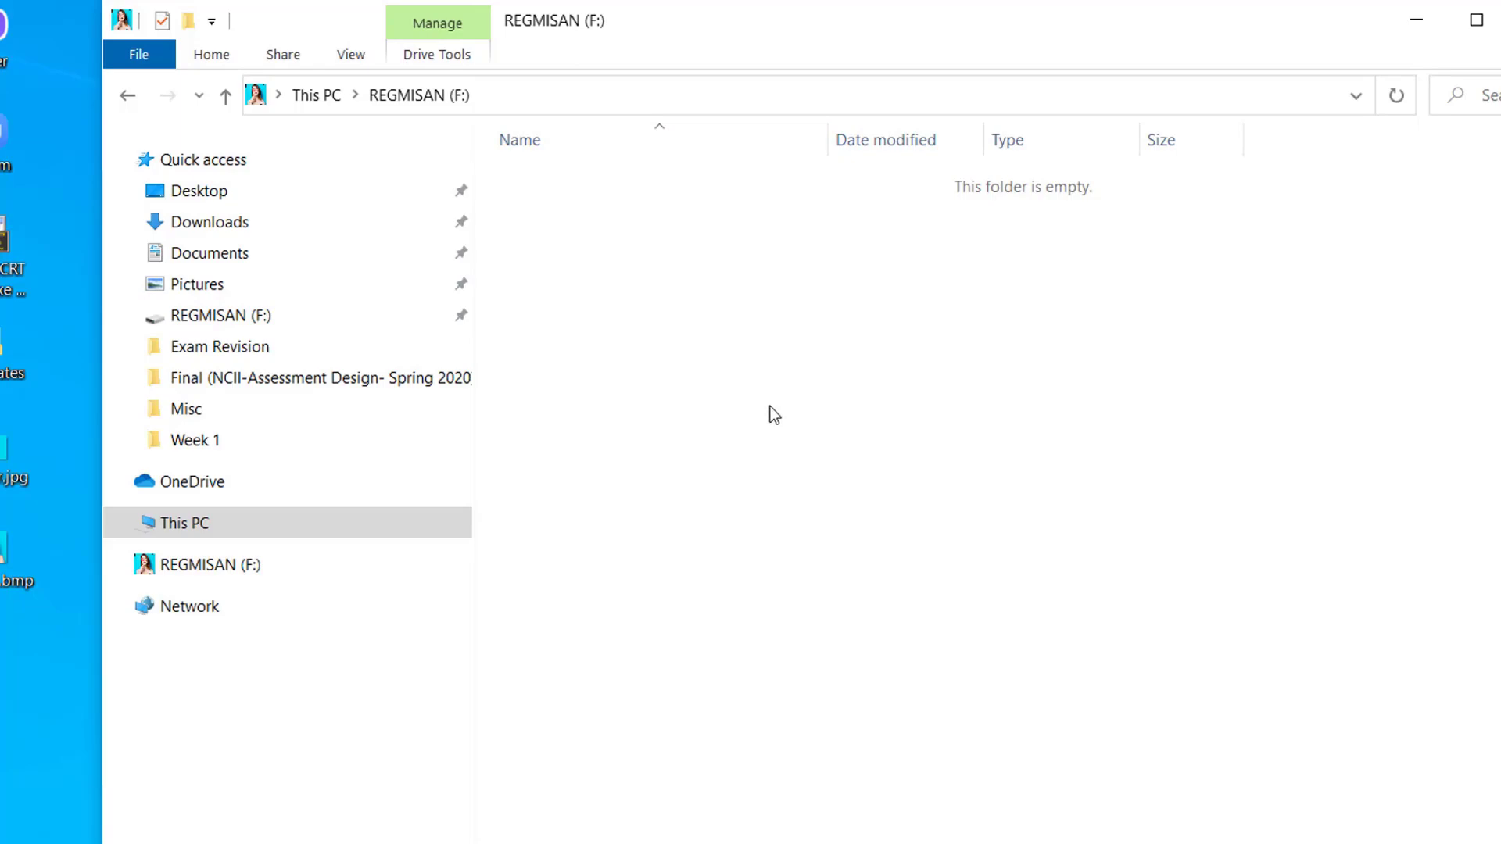
pyautogui.click(1500, 19)
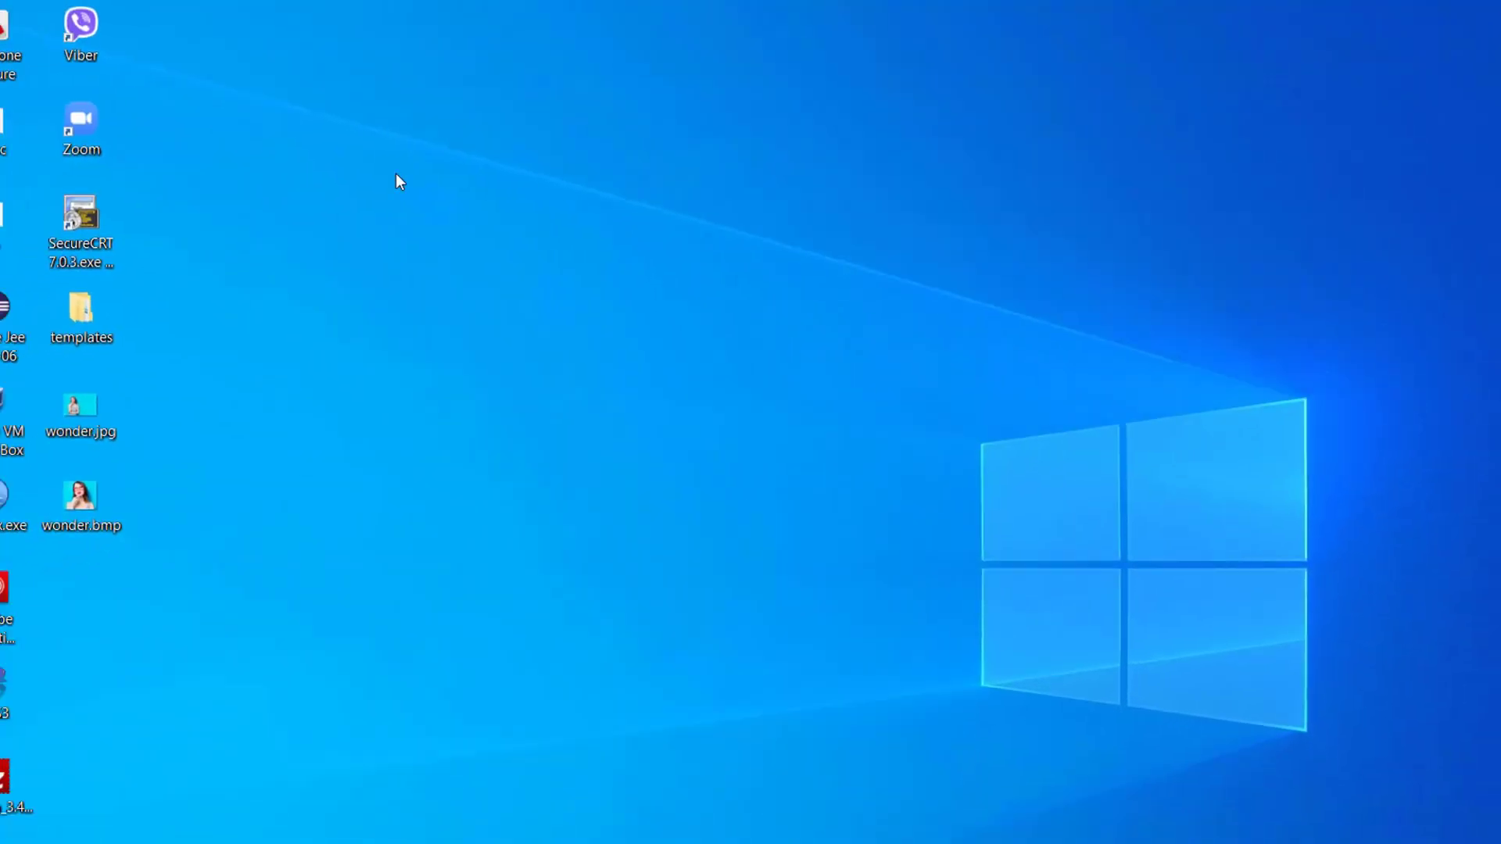
# Step: Reopen the F: drive through This PC and turn on the display of hidden items
pyautogui.doubleClick(29, 31)
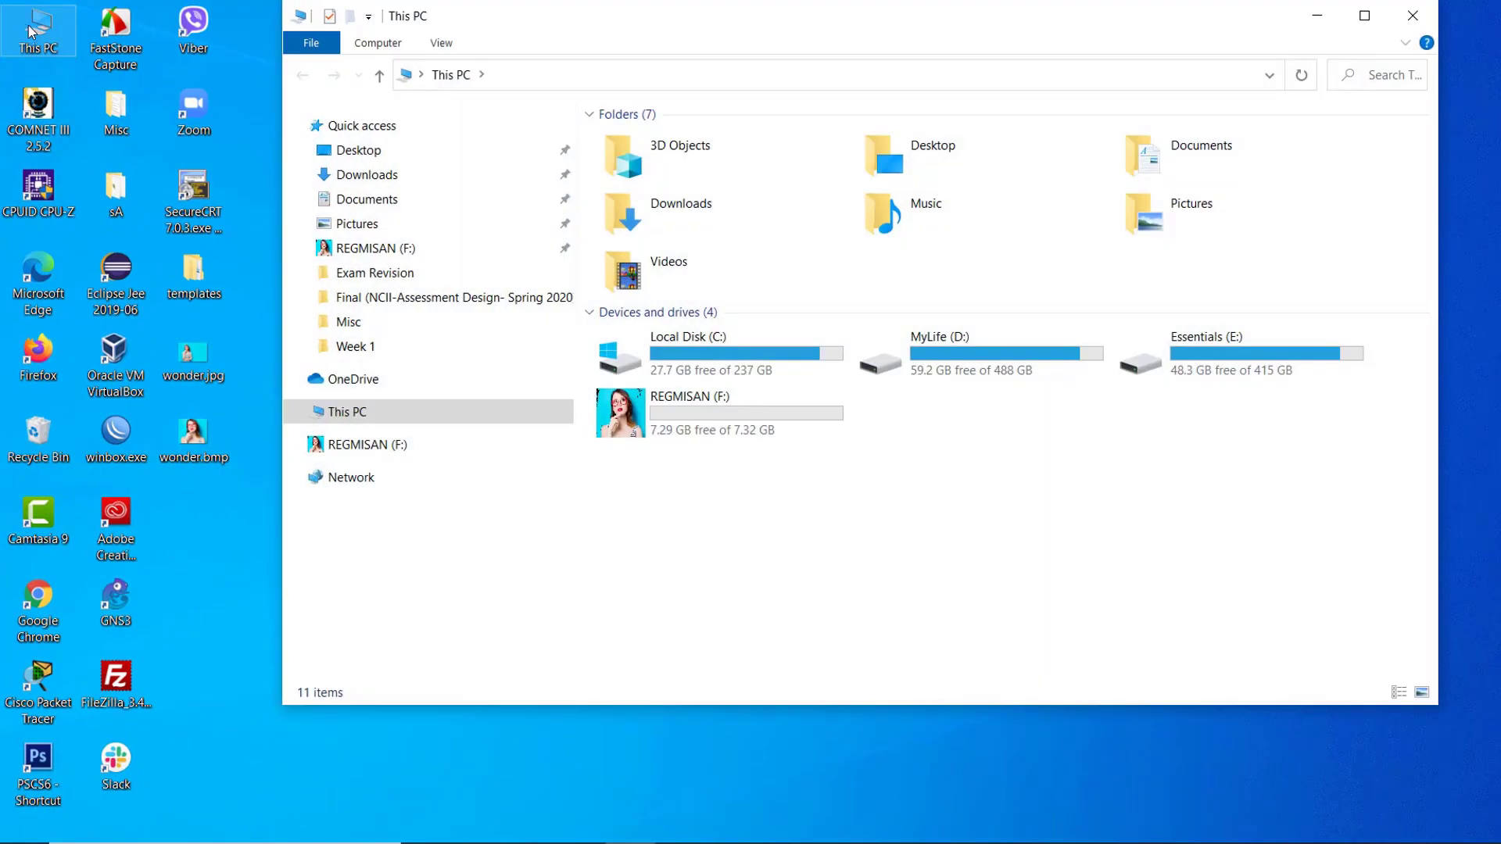
pyautogui.doubleClick(704, 408)
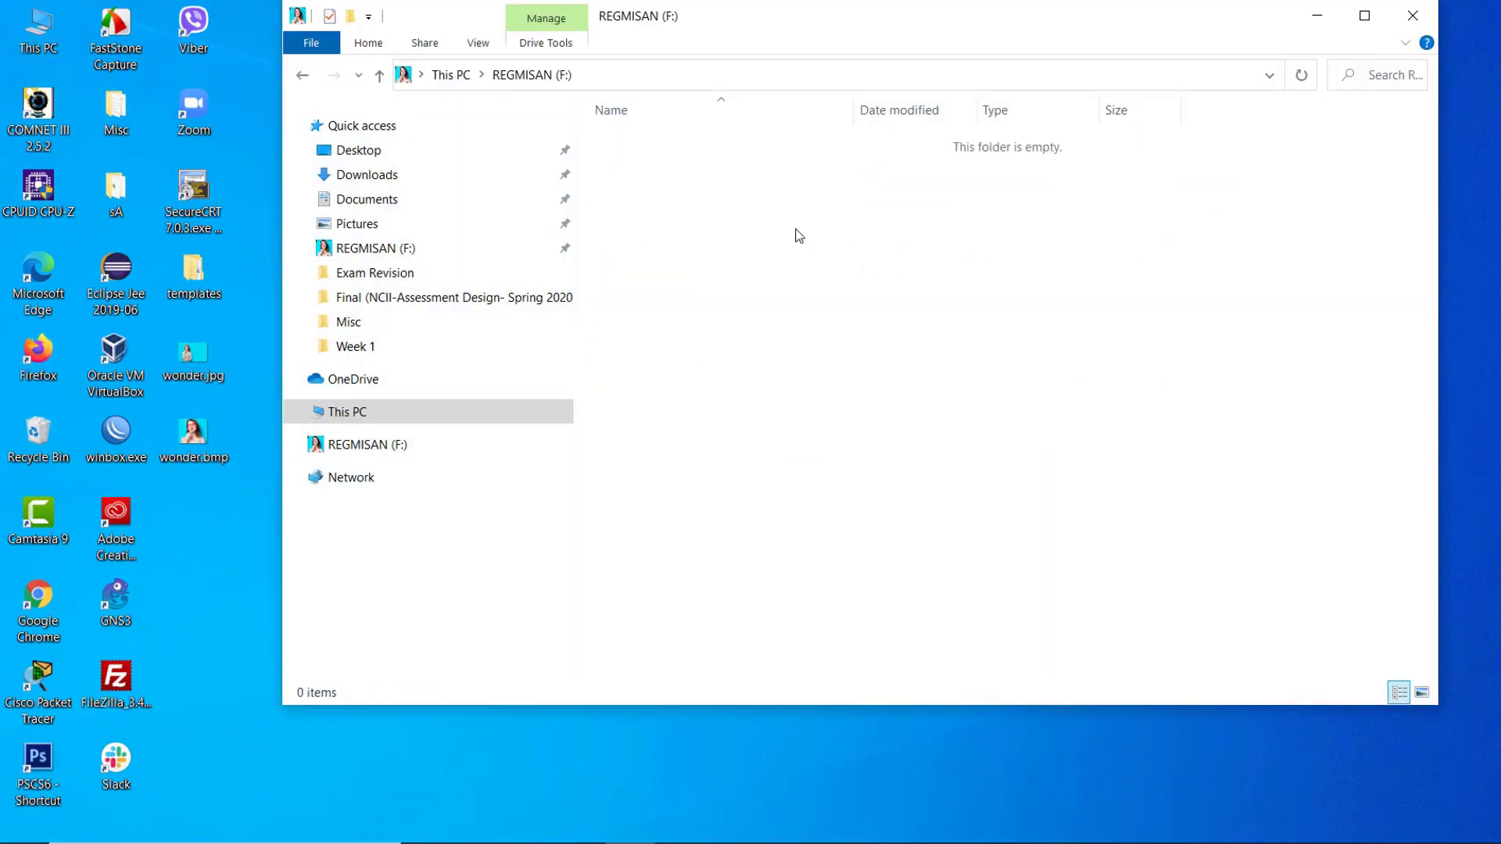
pyautogui.rightClick(773, 216)
pyautogui.click(829, 302)
pyautogui.click(483, 43)
pyautogui.click(997, 115)
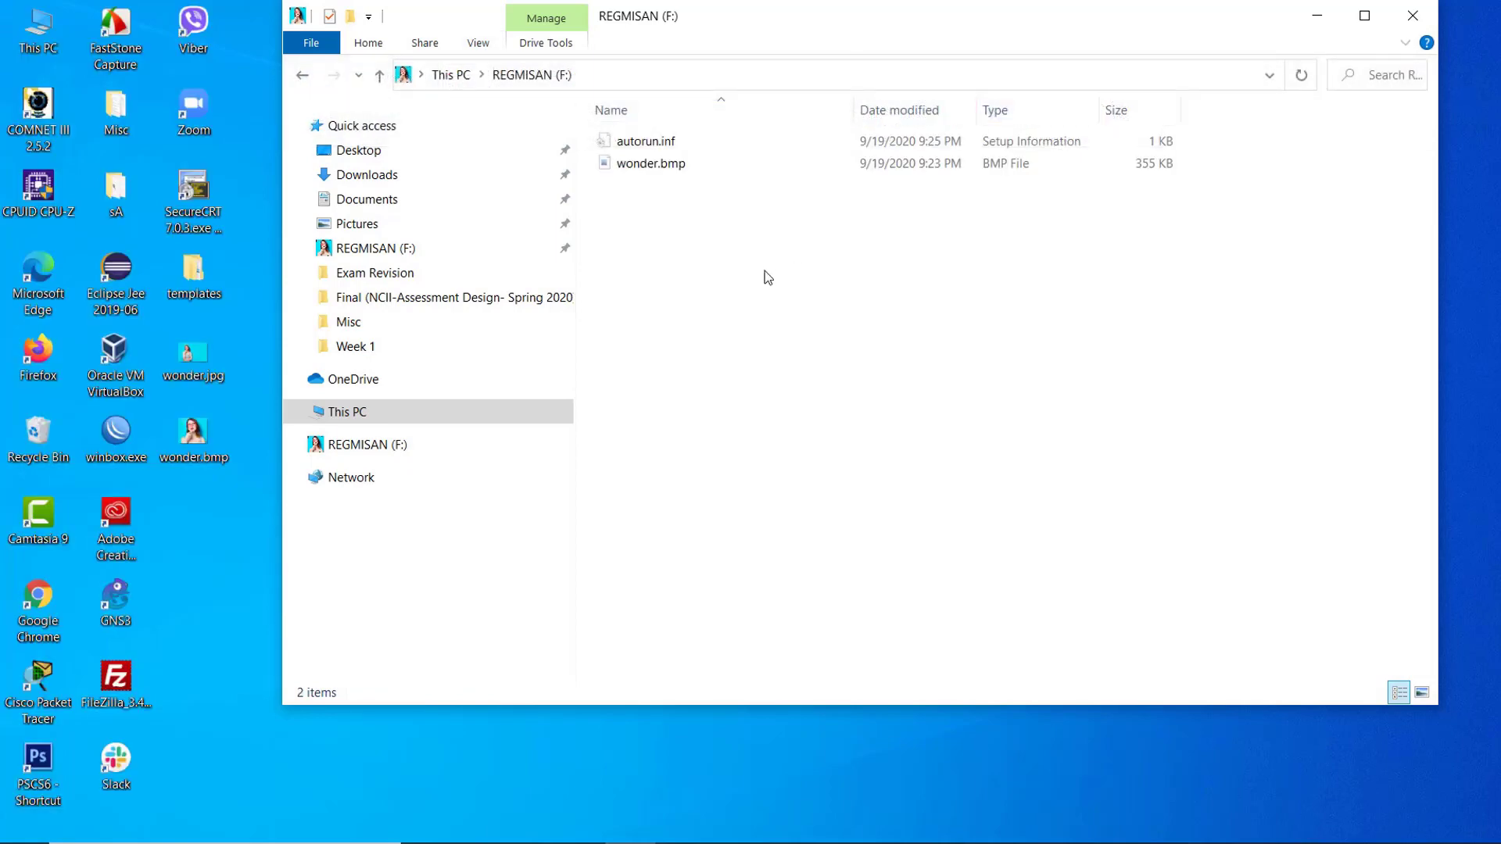
# Step: Unhide autorun.inf and wonder.bmp, and delete both files from the F: drive
pyautogui.moveTo(743, 227); pyautogui.dragTo(655, 110)
pyautogui.click(477, 44)
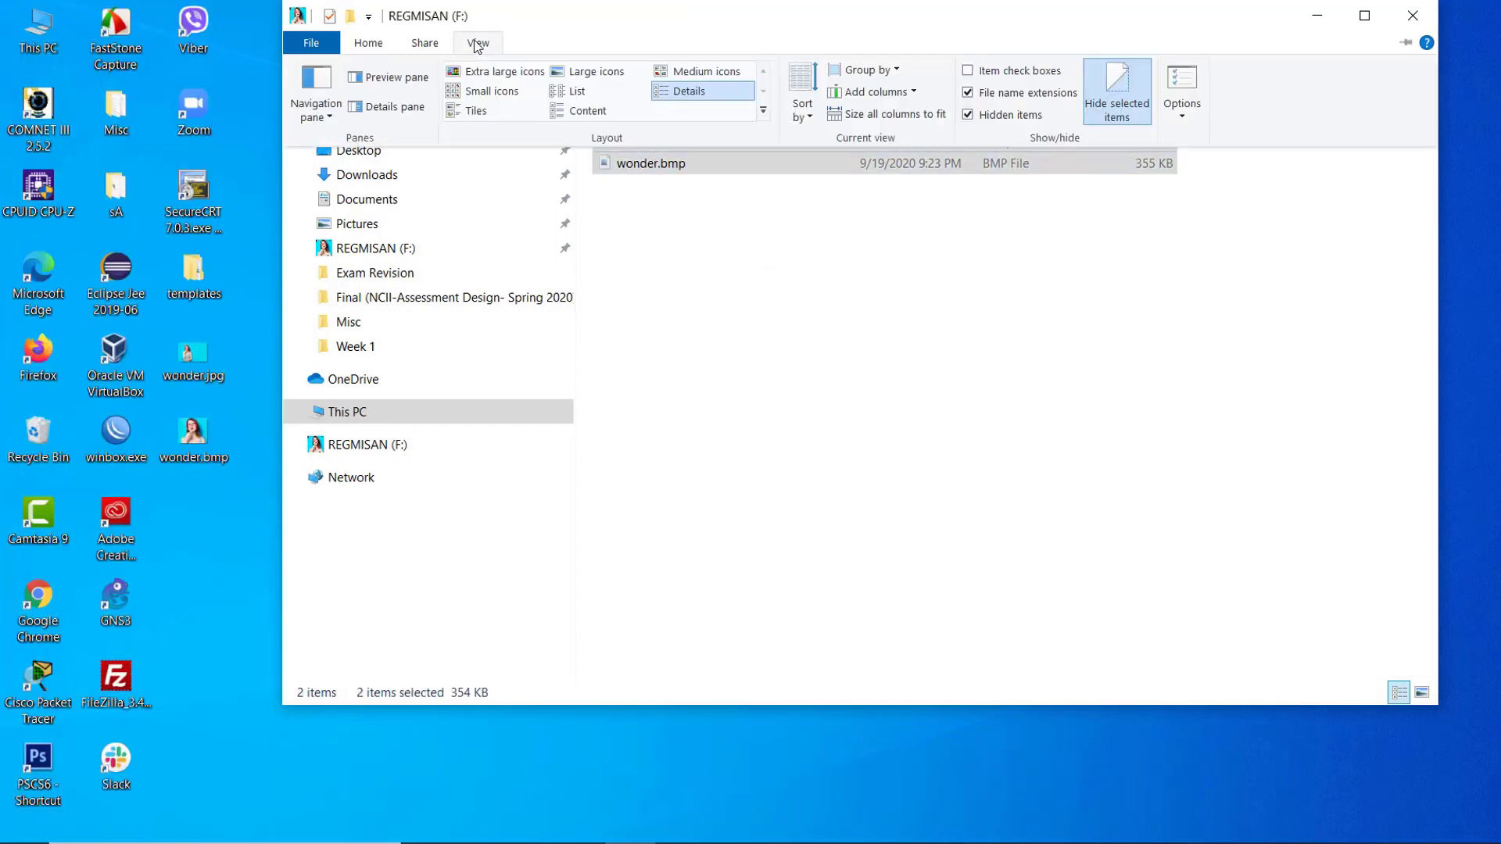
pyautogui.click(1117, 92)
pyautogui.press('Delete')
pyautogui.press('Return')
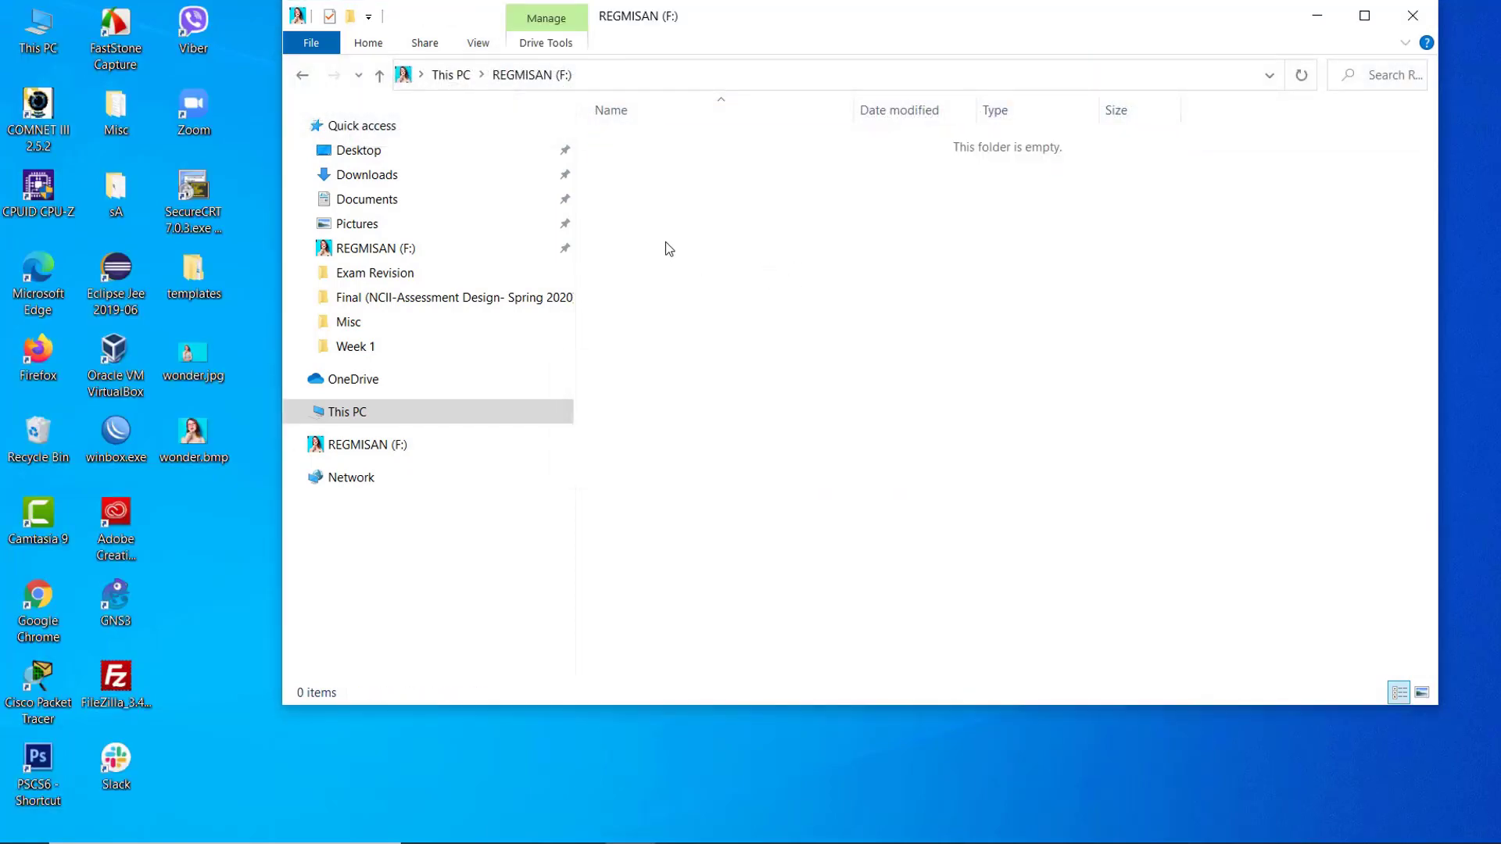
# Step: Return to This PC to check the F: drive and its icon
pyautogui.click(360, 414)
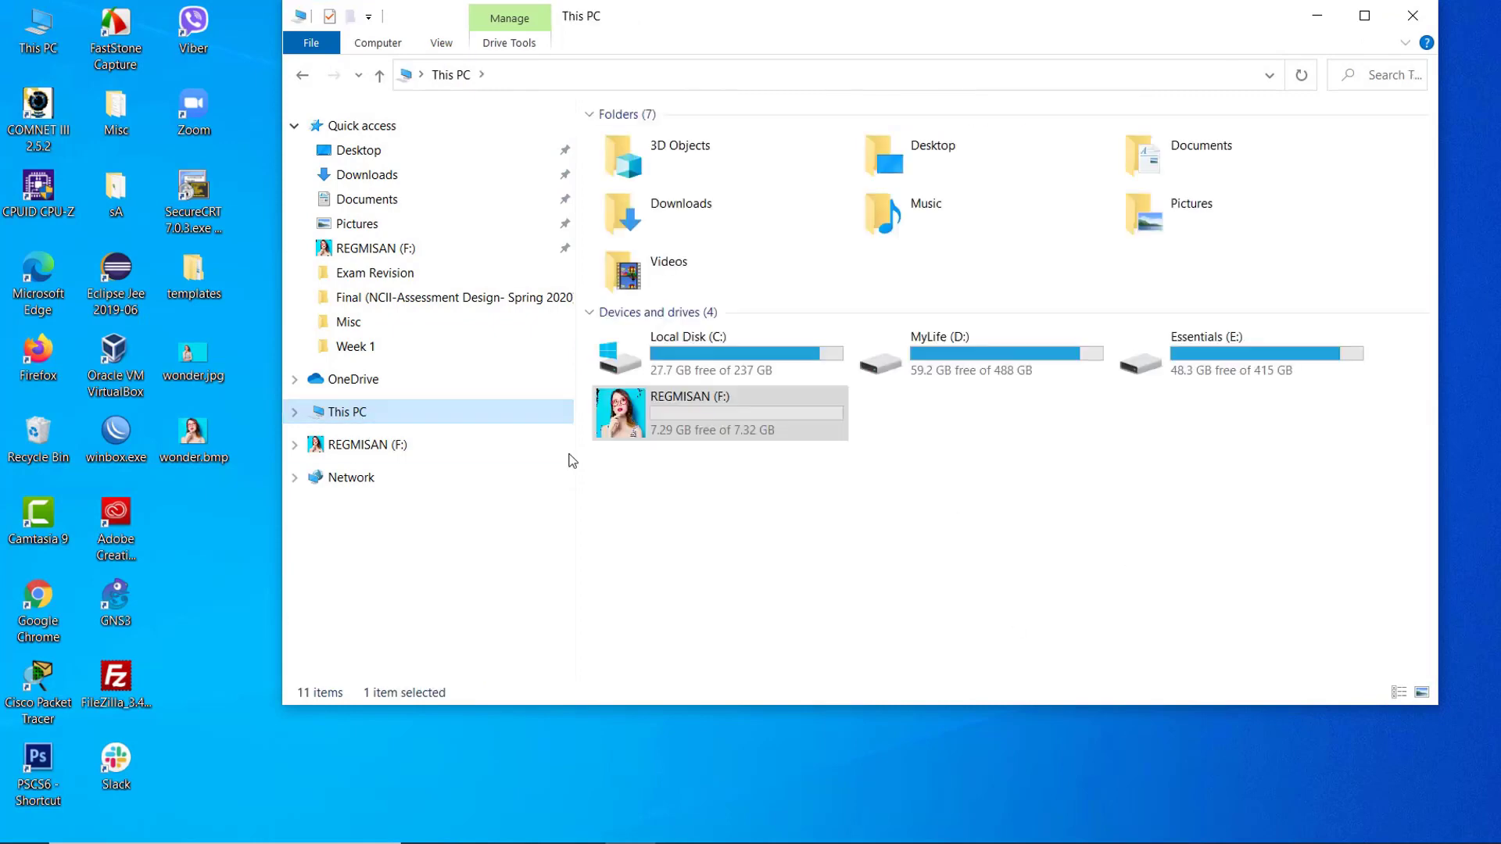
pyautogui.doubleClick(640, 412)
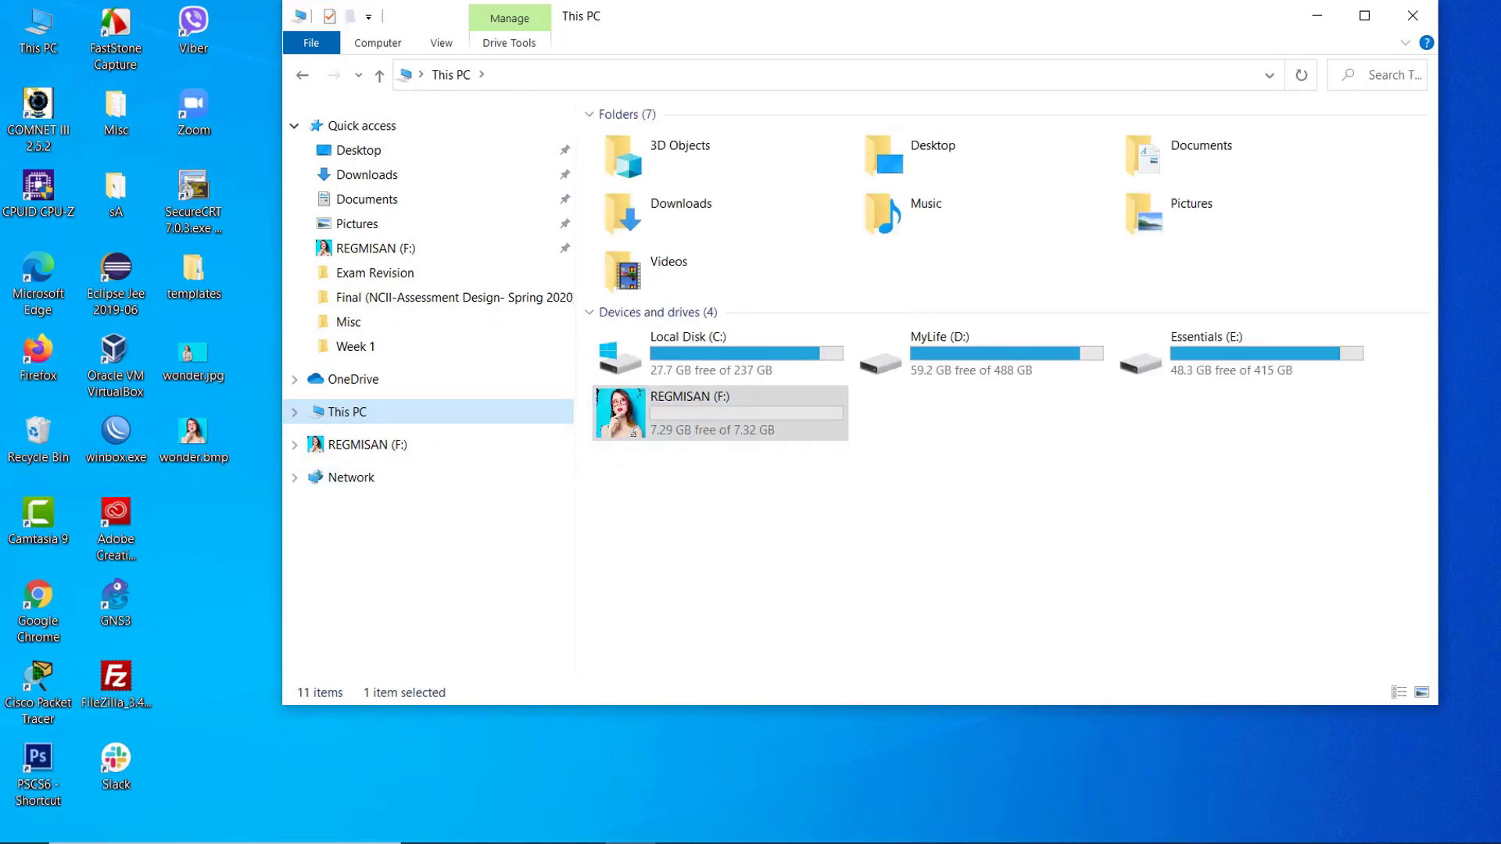